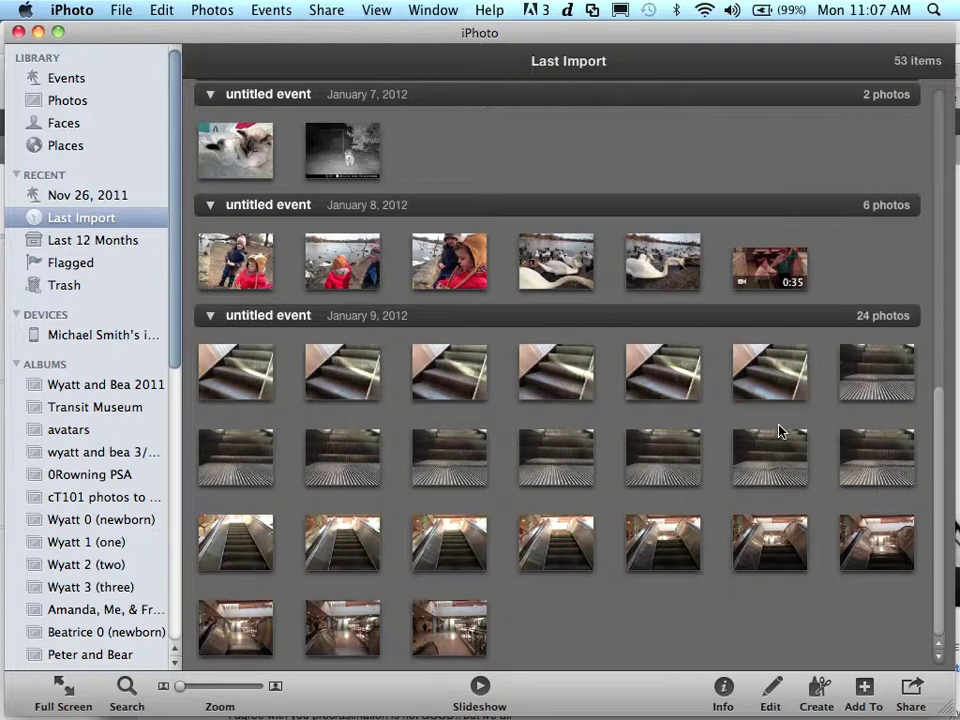
In iPhoto, select the eight escalator-step photos from the January 9, 2012 event across two rows.
left_click(875, 390)
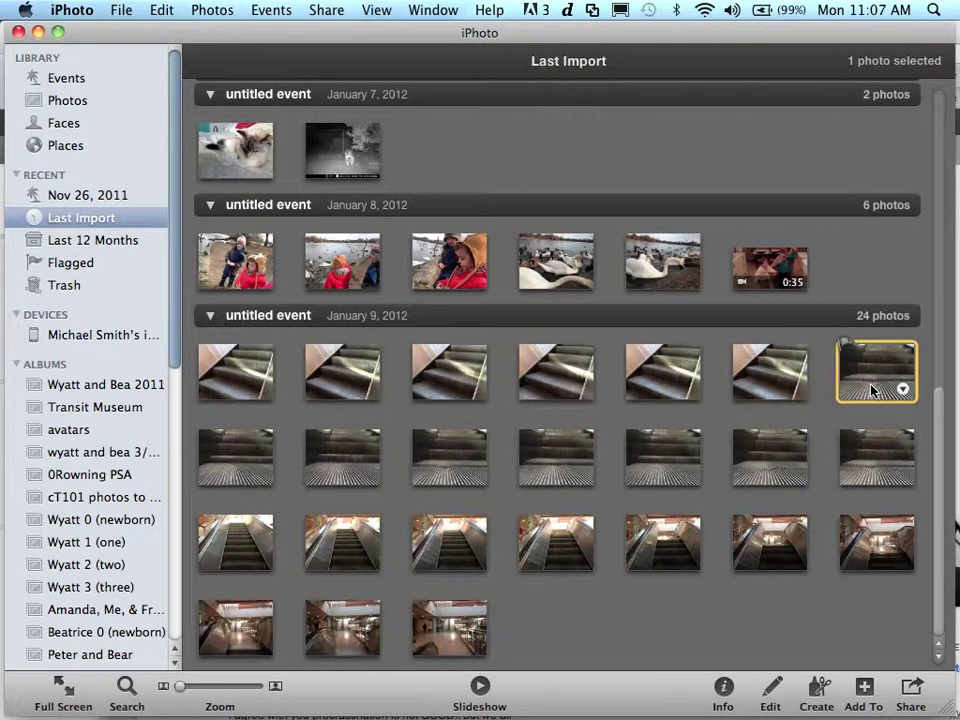
left_click(882, 462, "shift")
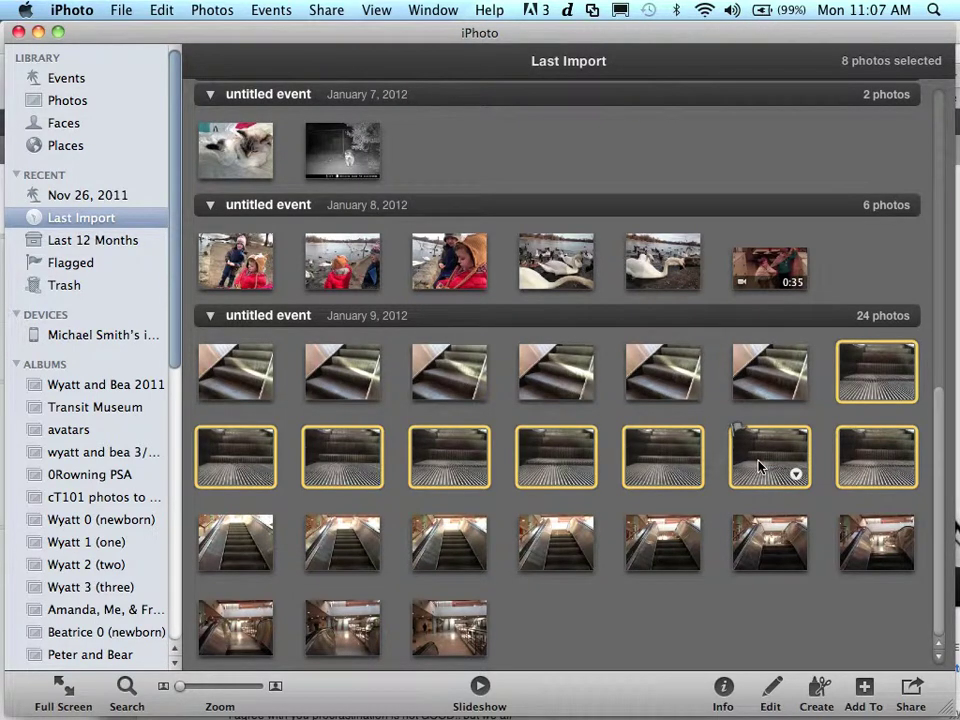
mouse_move(435, 712)
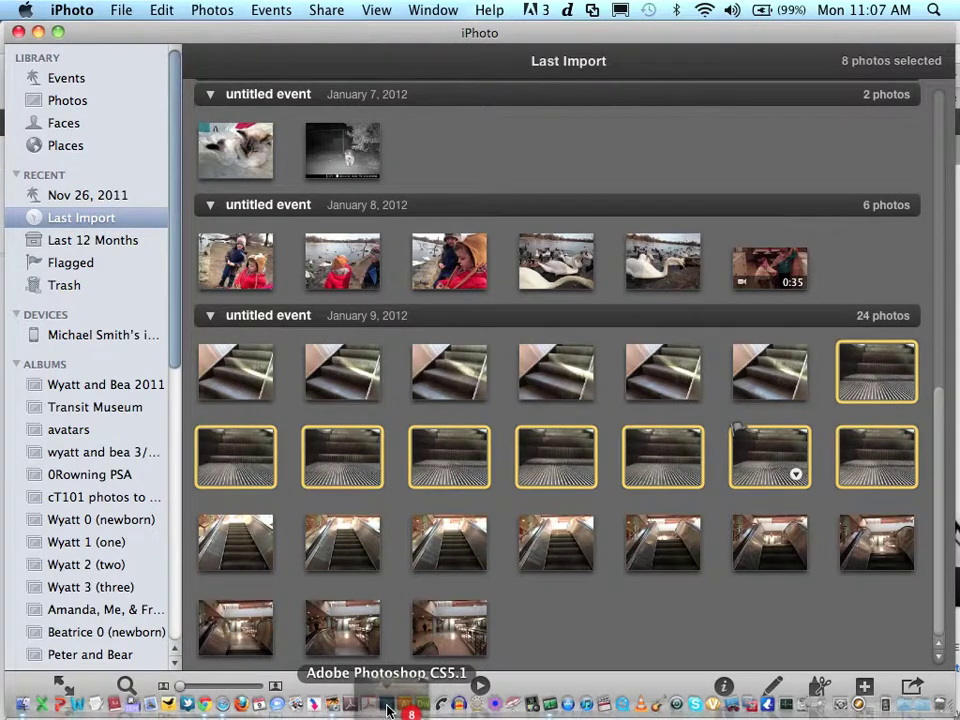
Open the selected photos in Photoshop as tabbed documents, enlarge the window, and bring IMG_3482 forward.
left_click_drag(388, 709, 388, 709)
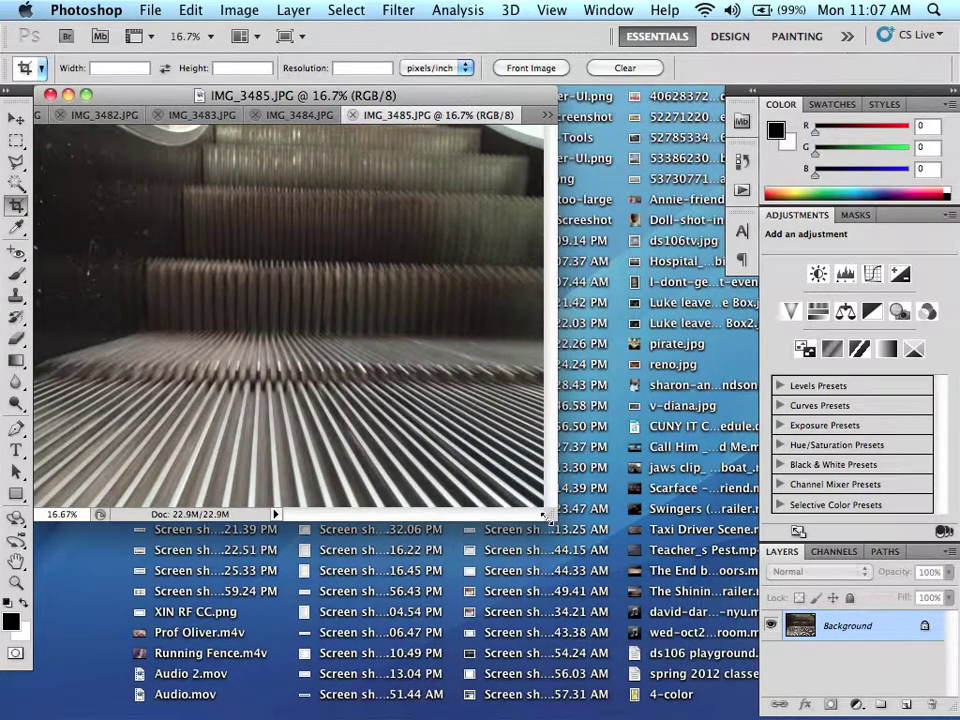
left_click_drag(548, 516, 744, 632)
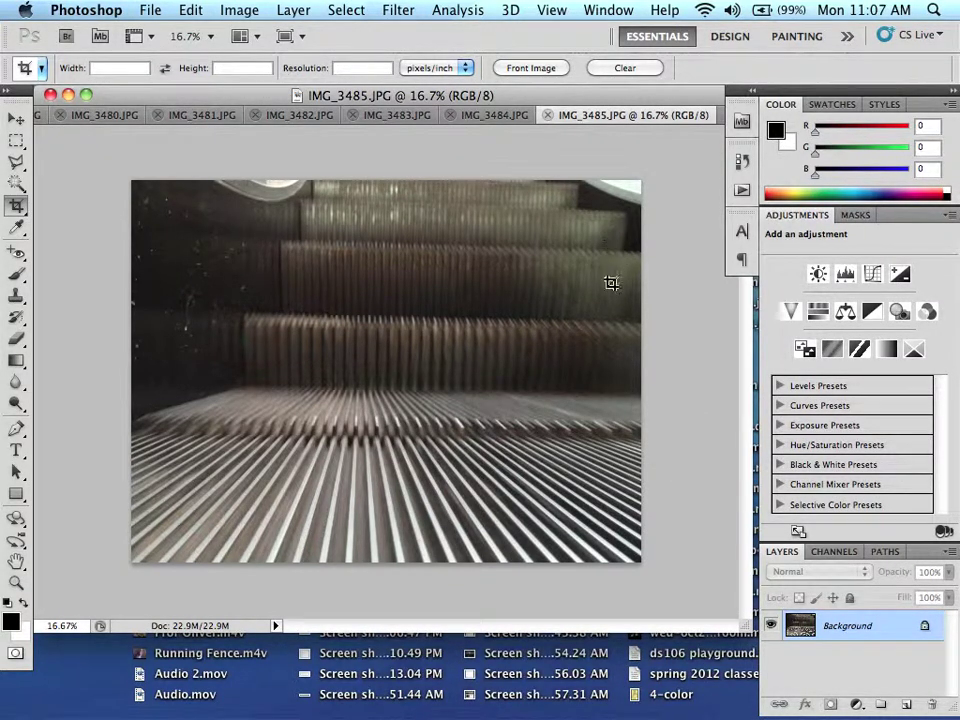
key("super+a")
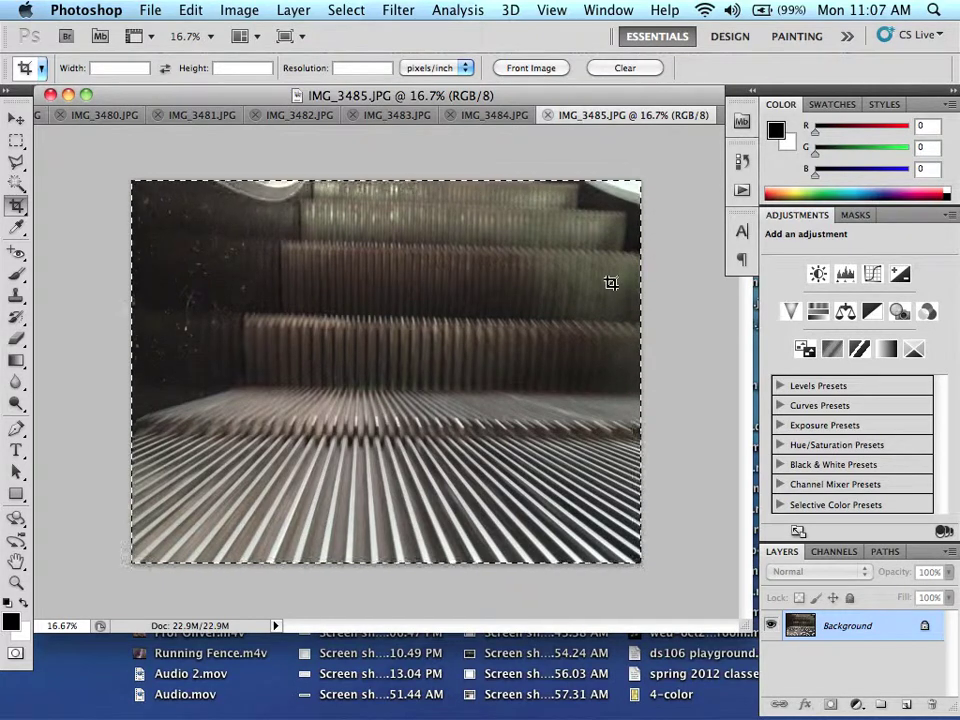
left_click(493, 116)
left_click(386, 116)
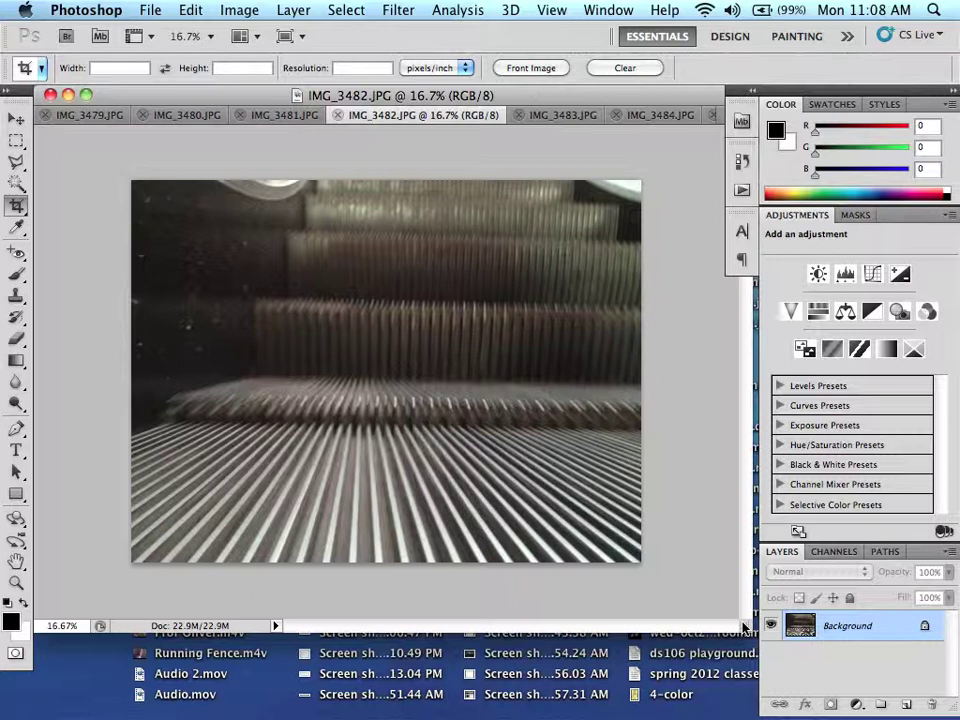
Hide the panels, copy the whole IMG_3485 image, and close IMG_3485.
key("Tab")
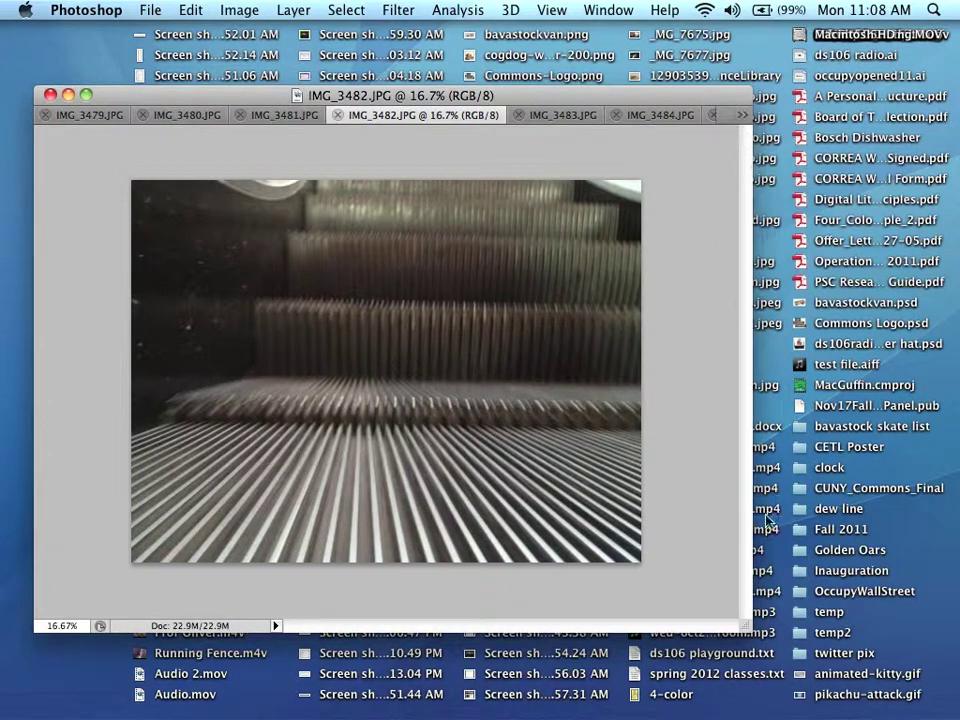
left_click_drag(743, 627, 925, 711)
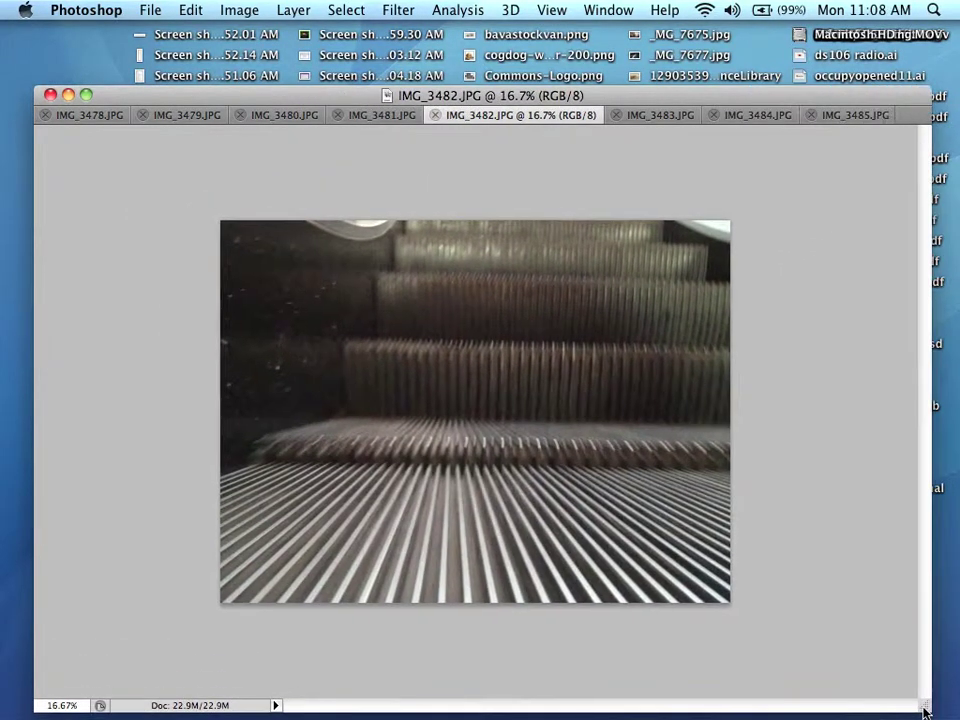
left_click(864, 118)
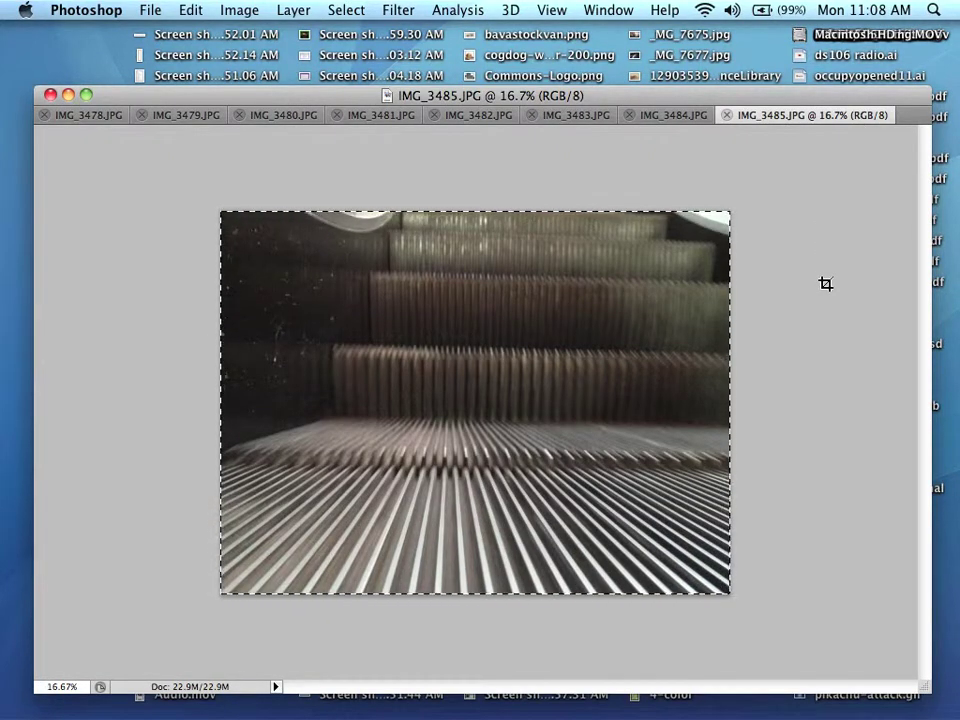
key("v")
key("c")
key("v")
key("super+w")
key("c")
key("v")
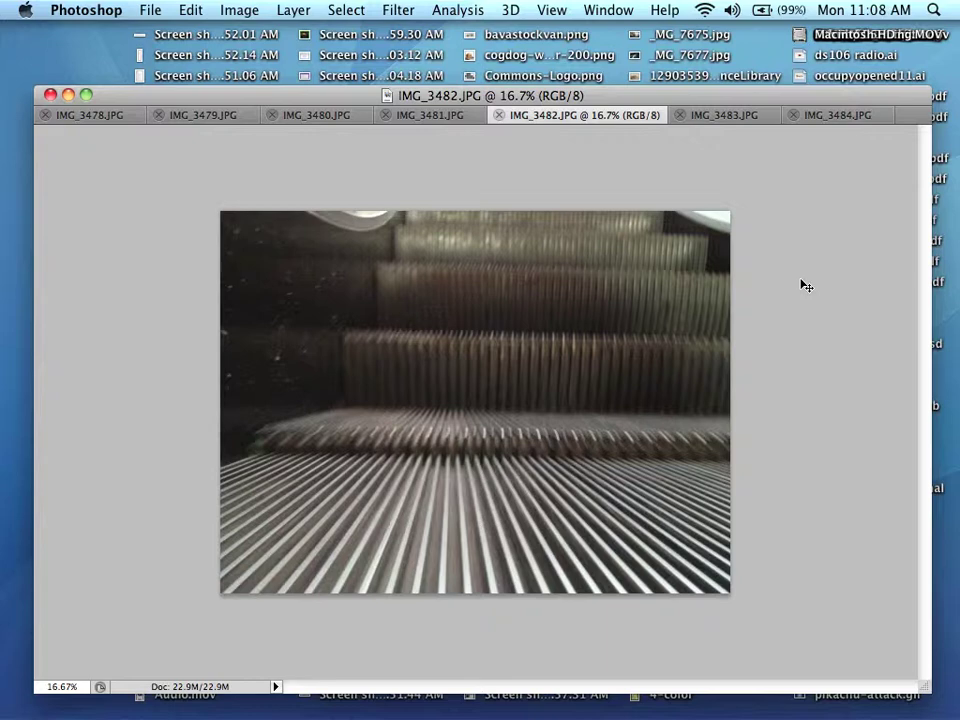
Copy IMG_3484, close it, and paste the frame into IMG_3482 as Layer 1.
left_click(832, 118)
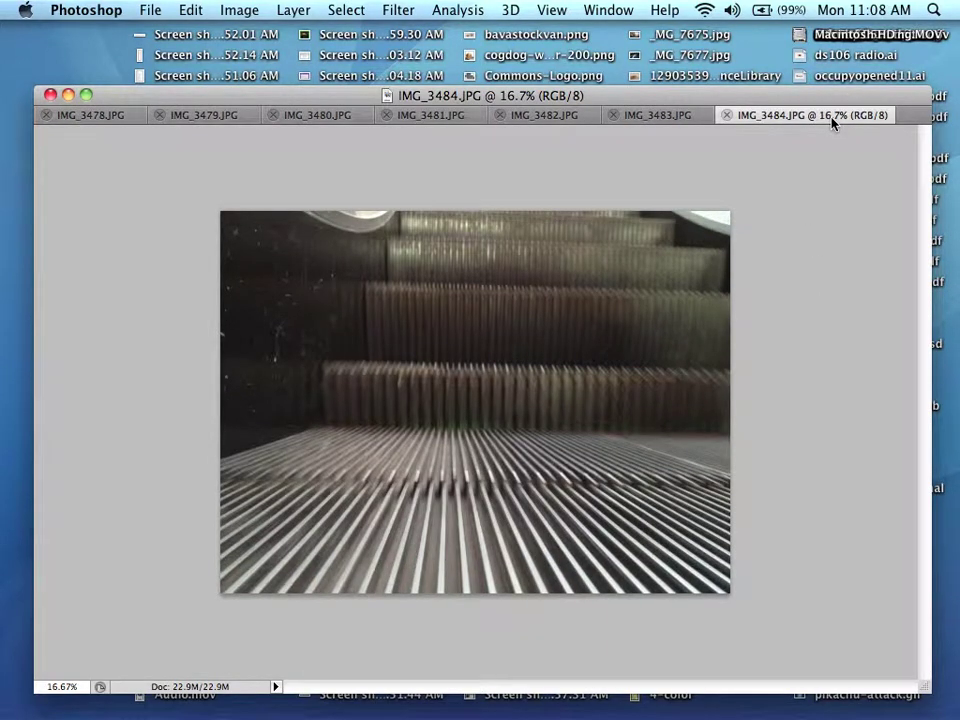
key("Tab")
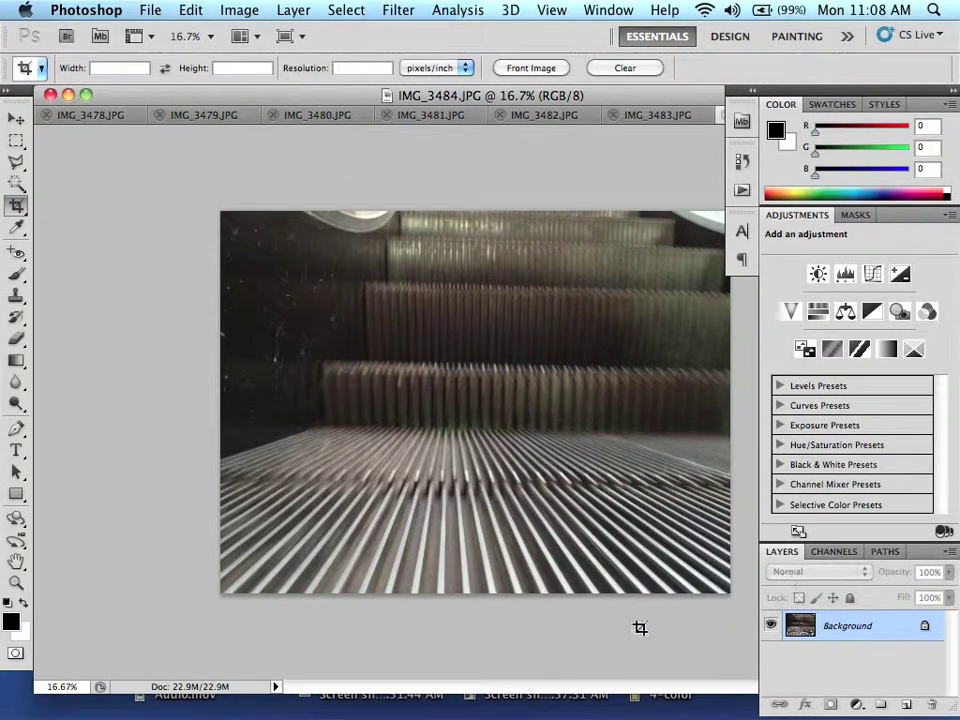
left_click_drag(683, 104, 456, 120)
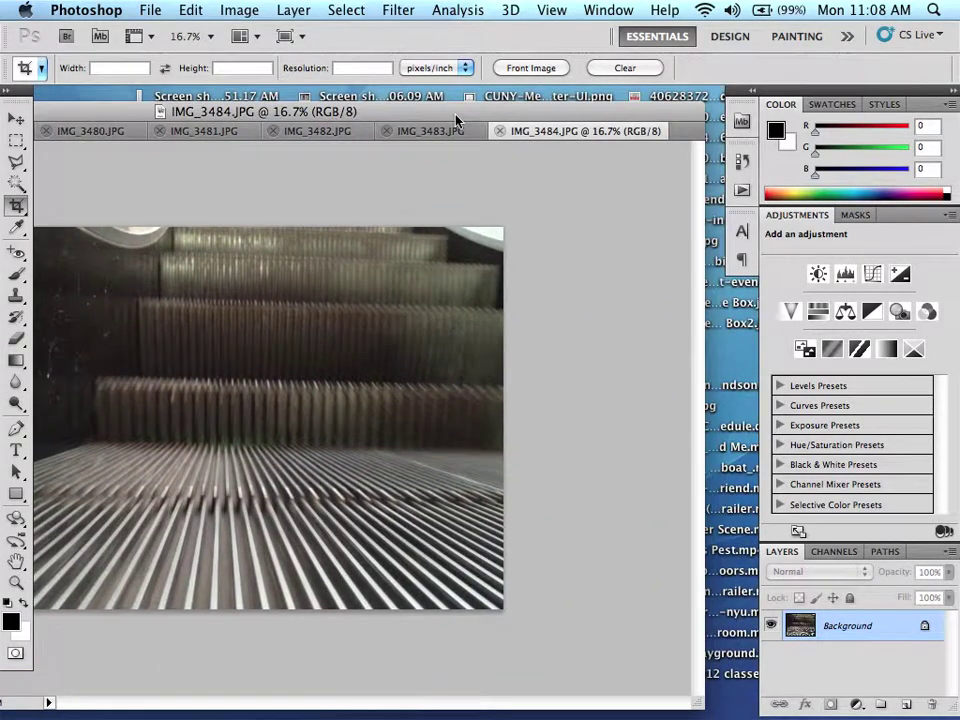
key("super+a")
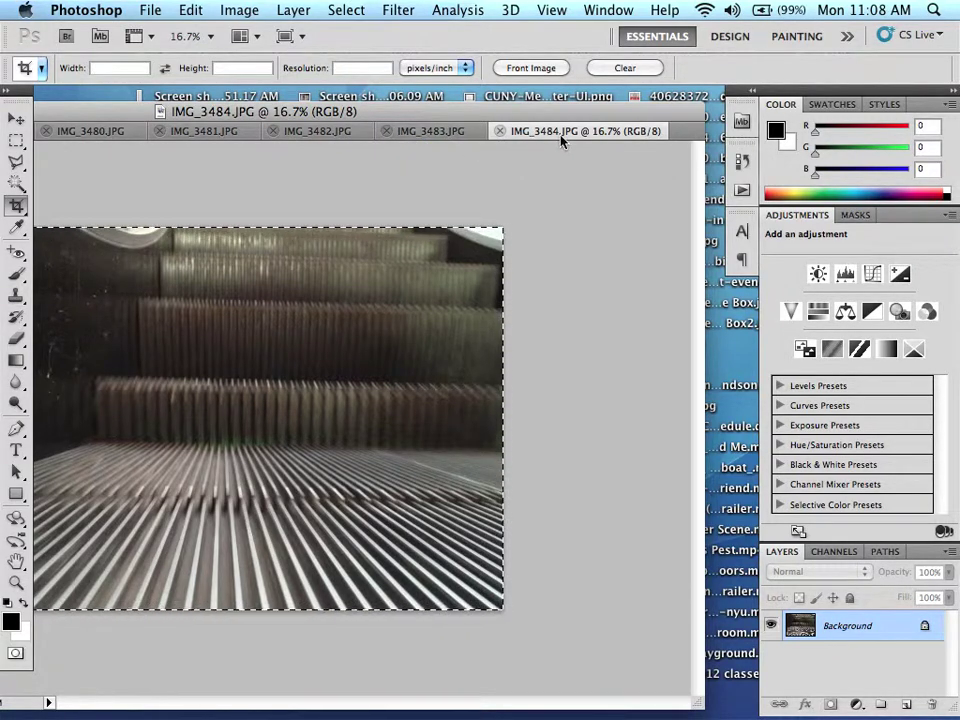
left_click(499, 133)
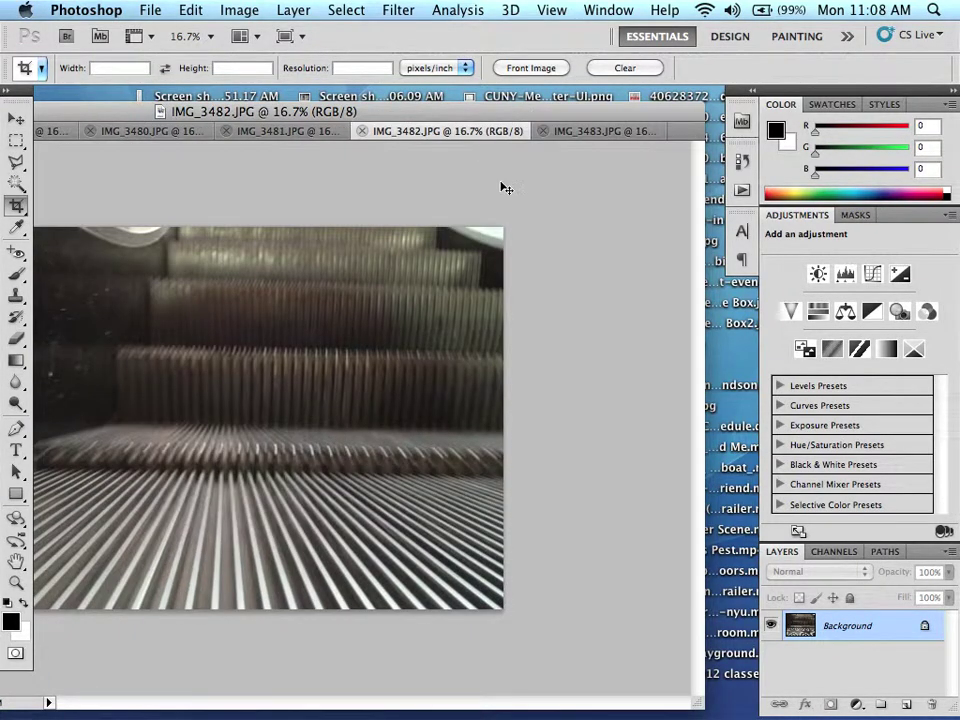
key("super+v")
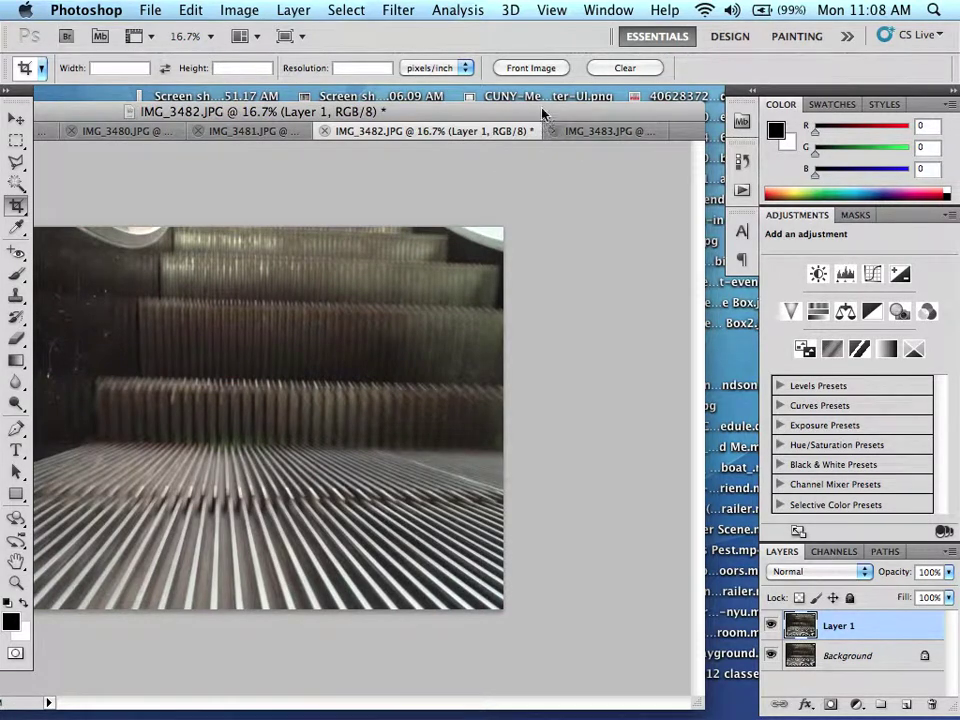
left_click_drag(542, 111, 618, 124)
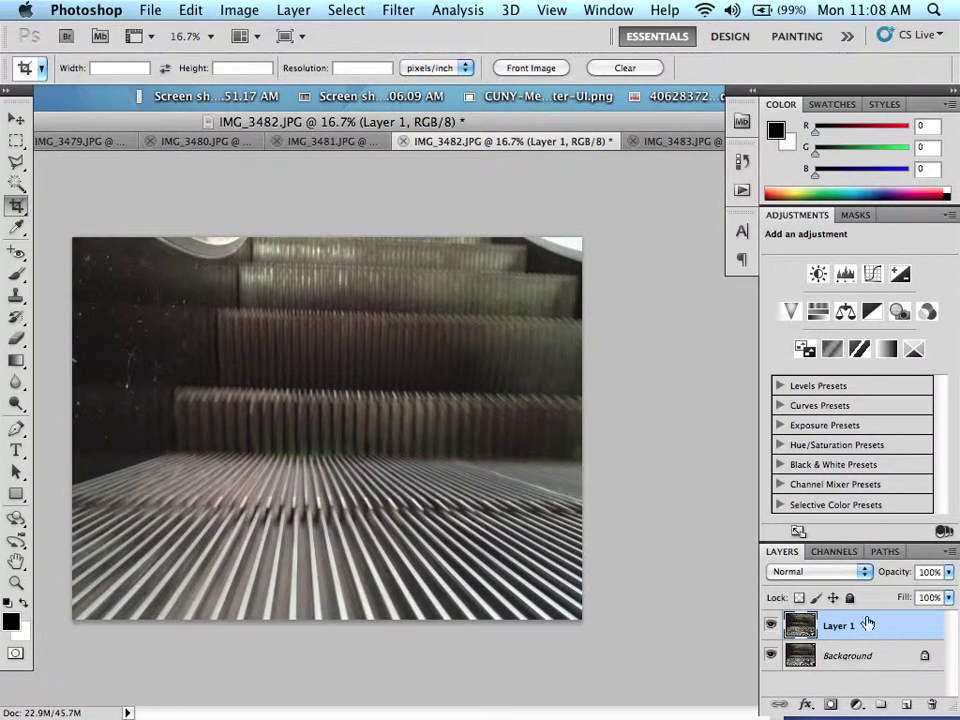
Pull IMG_3483 out into its own window and minimize it.
left_click(684, 143)
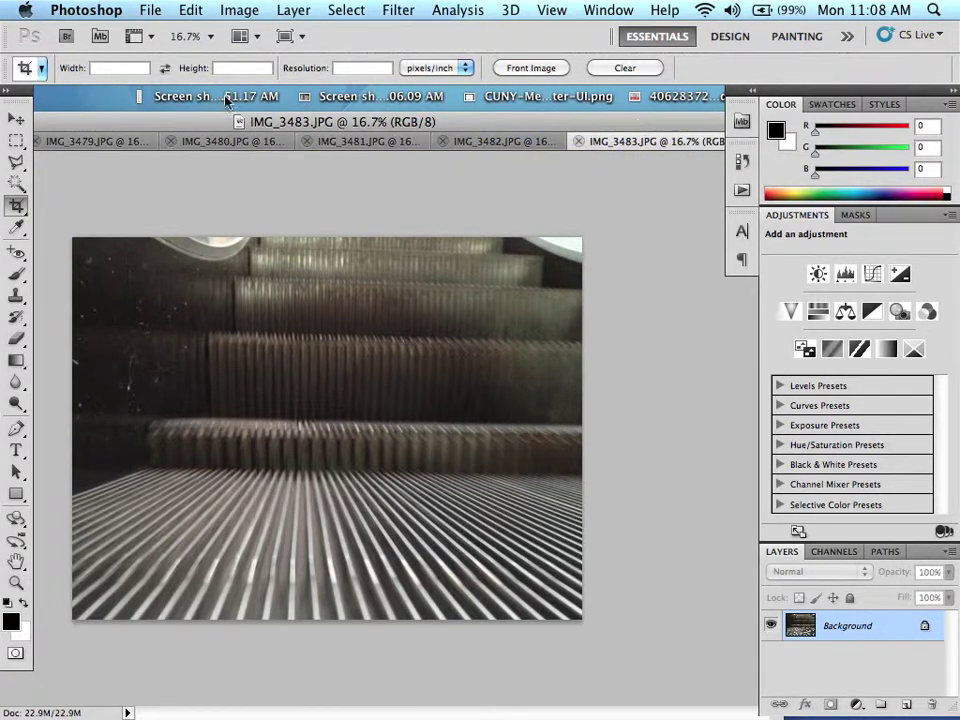
left_click_drag(155, 121, 205, 117)
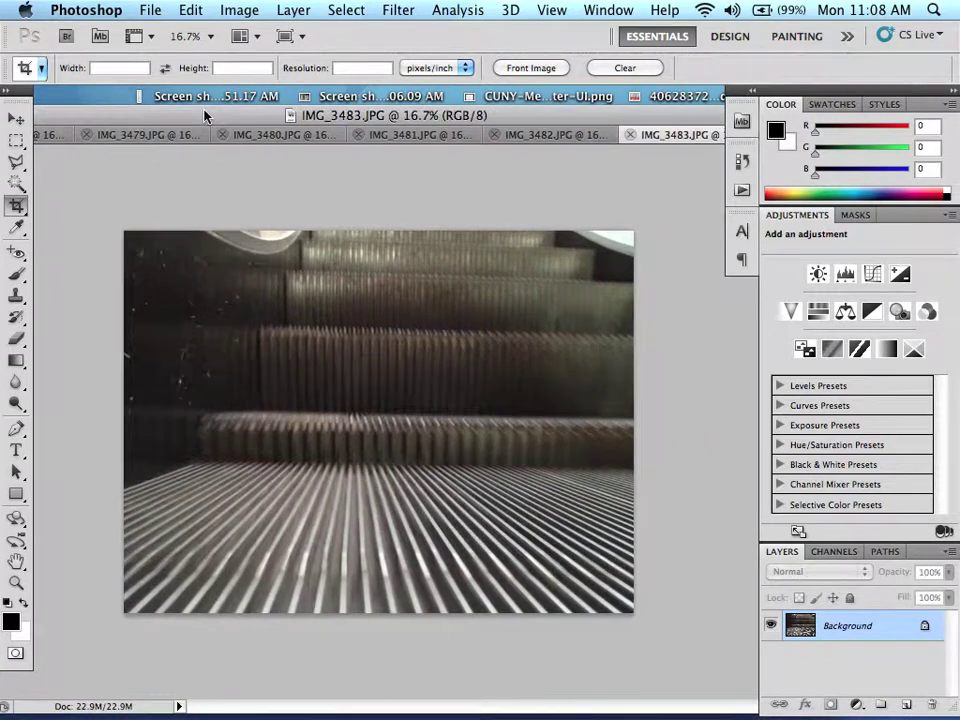
left_click_drag(677, 135, 285, 203)
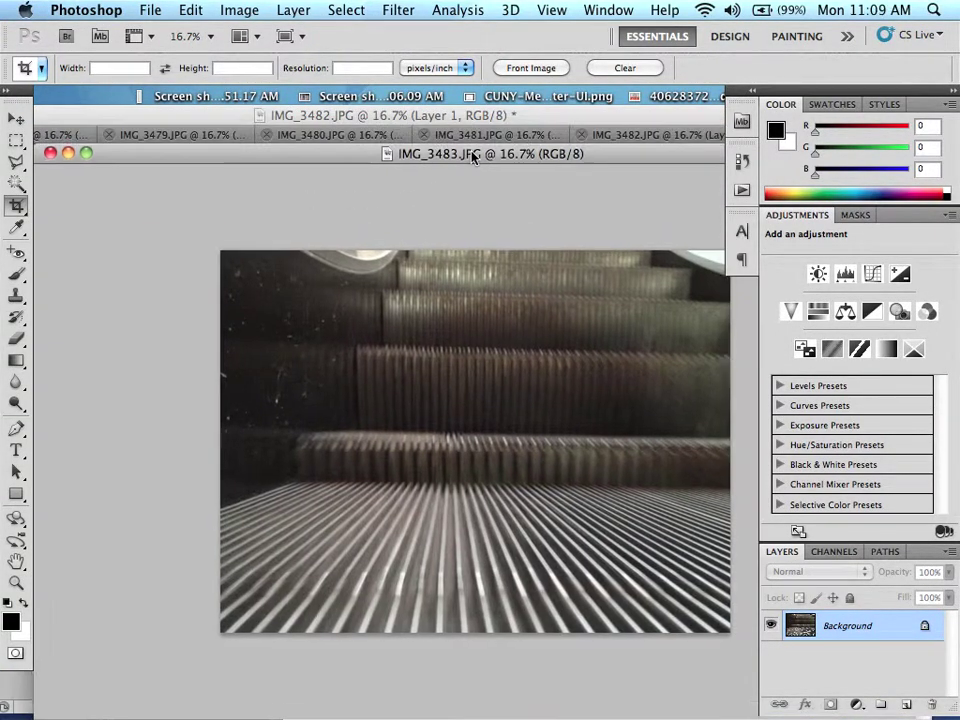
double_click(470, 156)
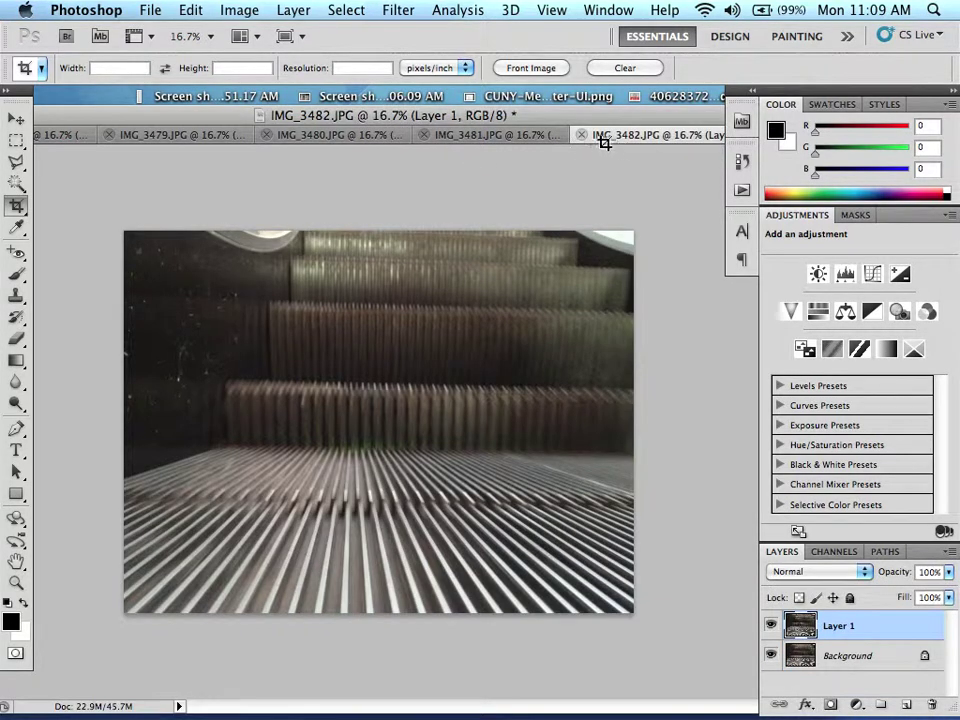
Turn the remaining tabbed photos into a floating window showing IMG_3479.
left_click(505, 135)
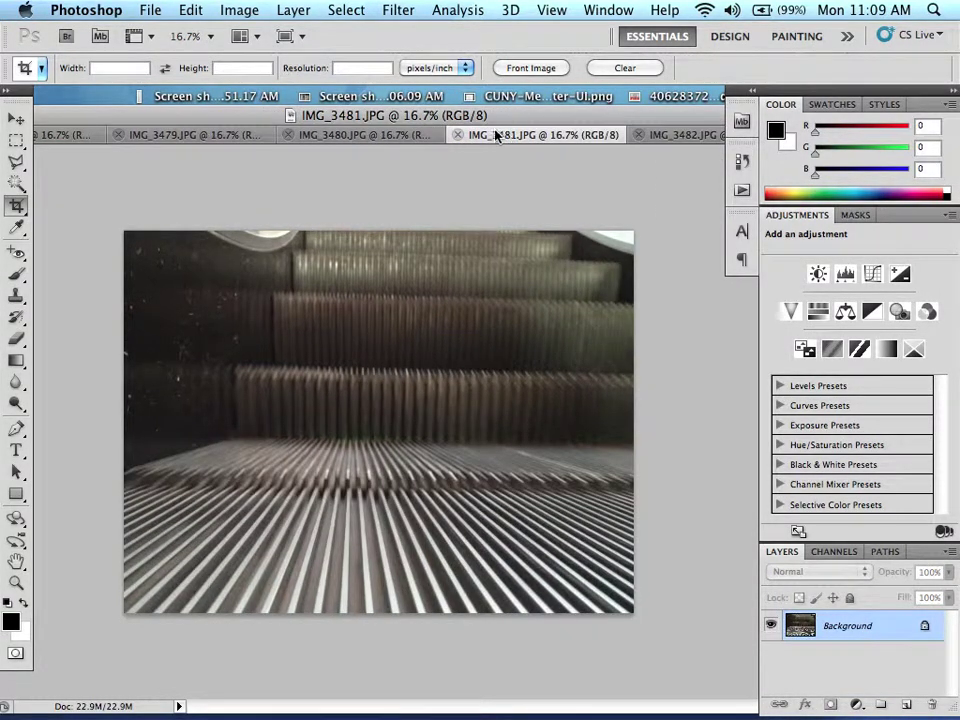
double_click(79, 118)
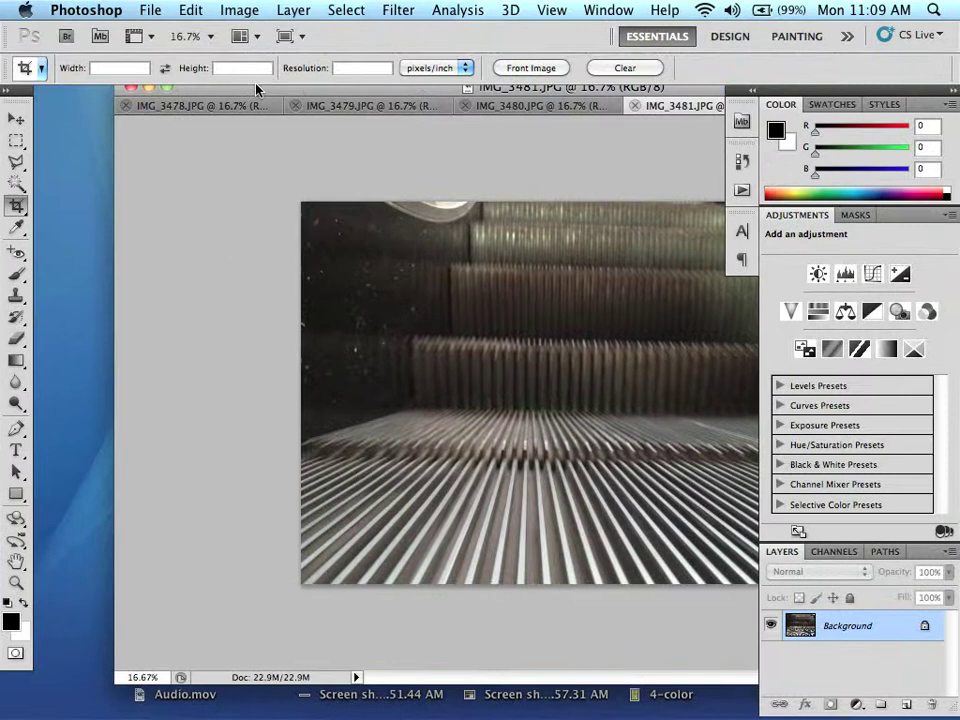
left_click(210, 135)
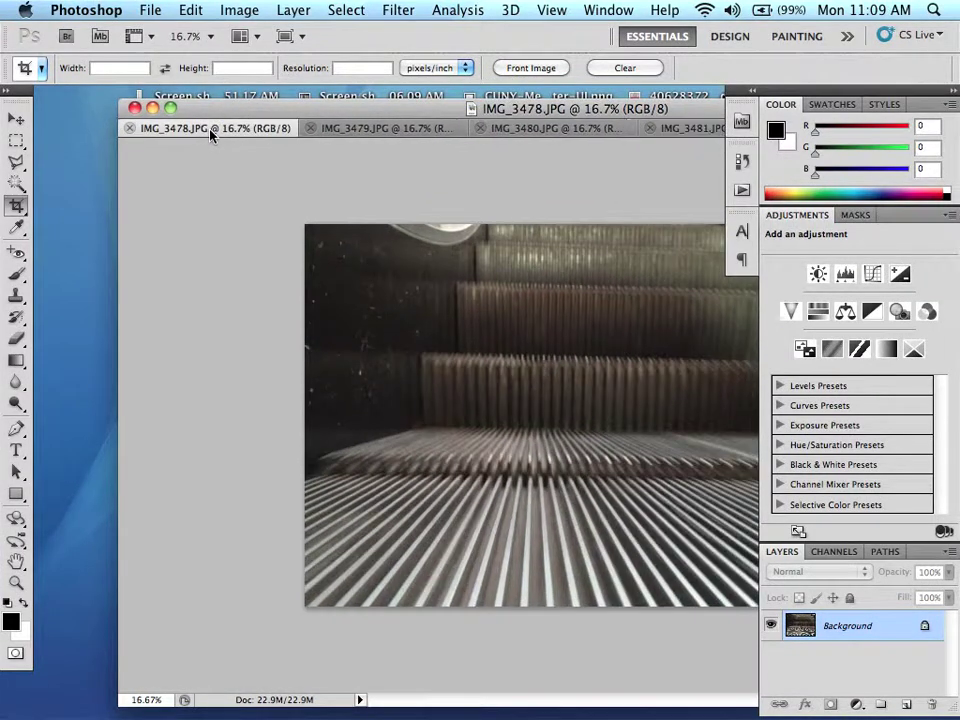
left_click(371, 129)
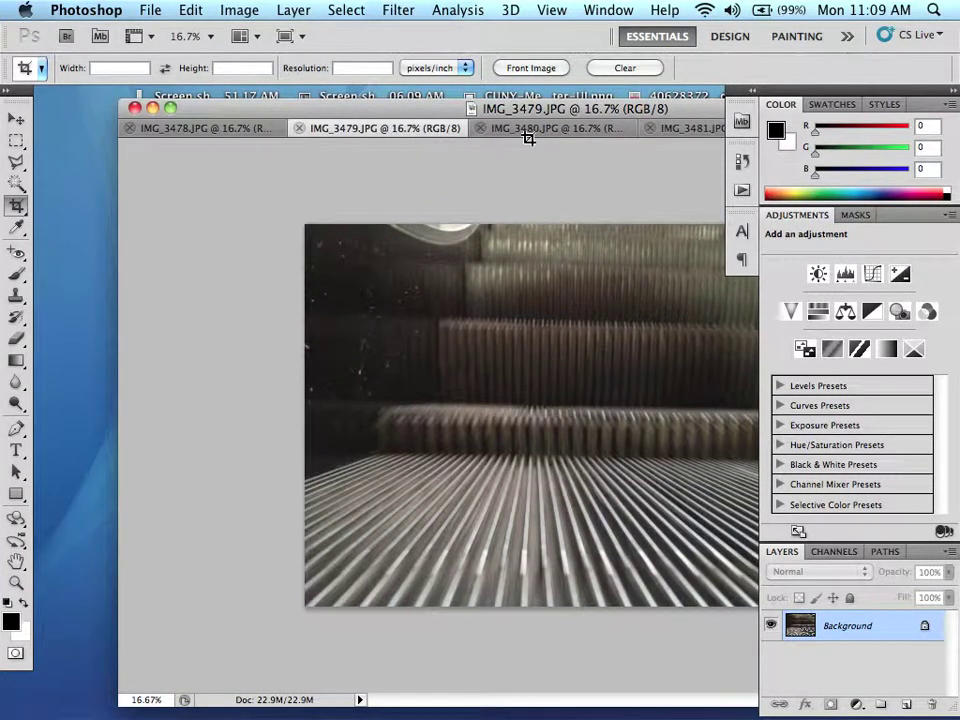
Copy all of IMG_3479 into IMG_3478 as Layer 1, then close IMG_3479.
left_click(852, 636)
left_click_drag(850, 636, 231, 133)
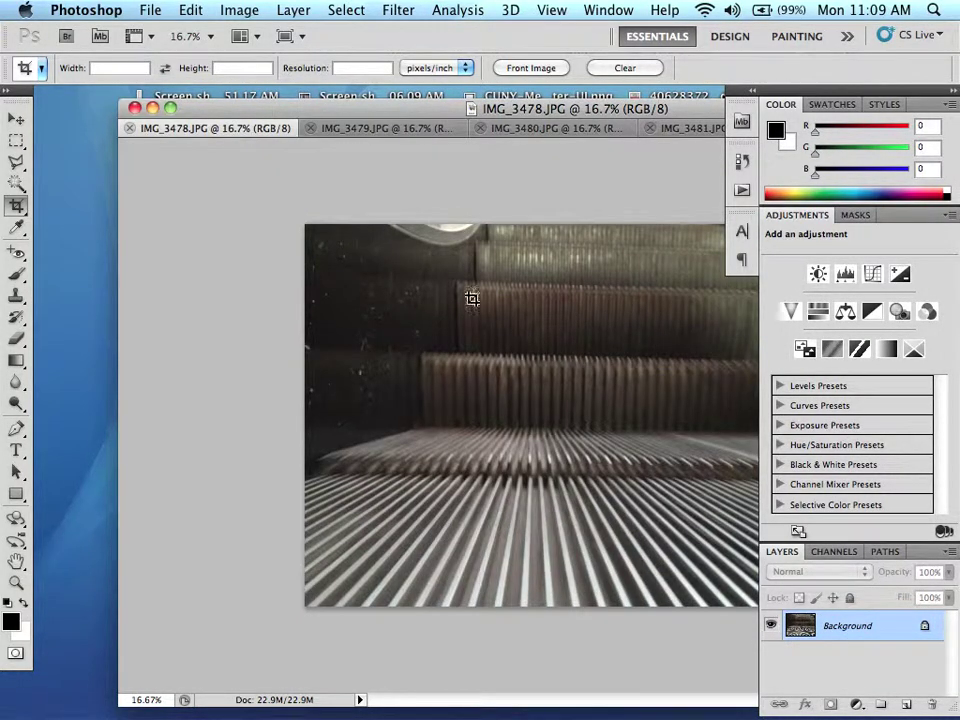
key("super+a")
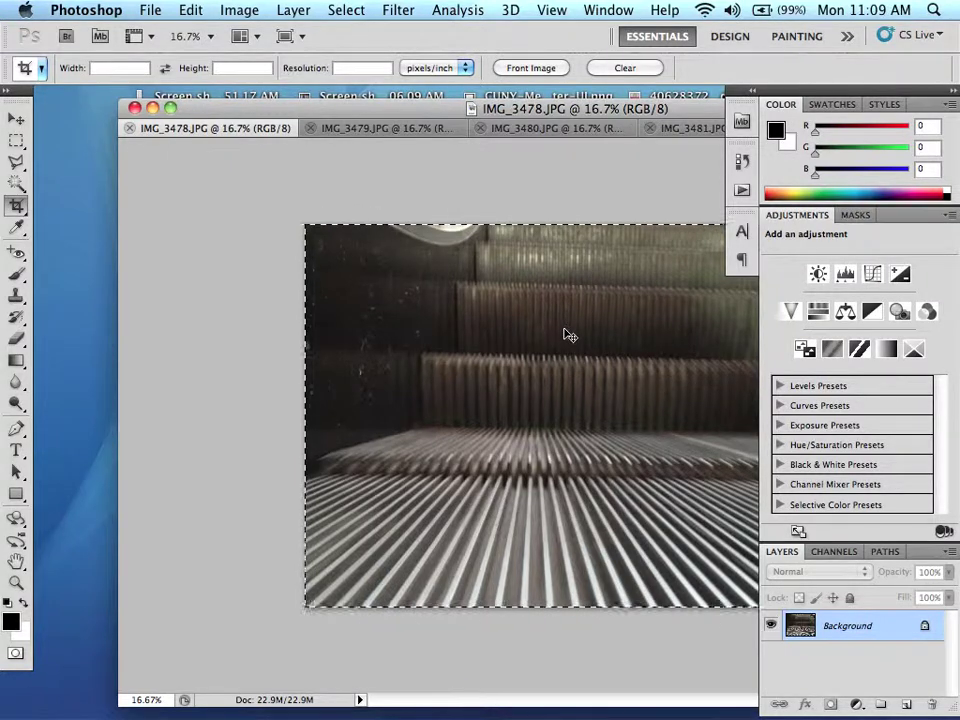
left_click(358, 129)
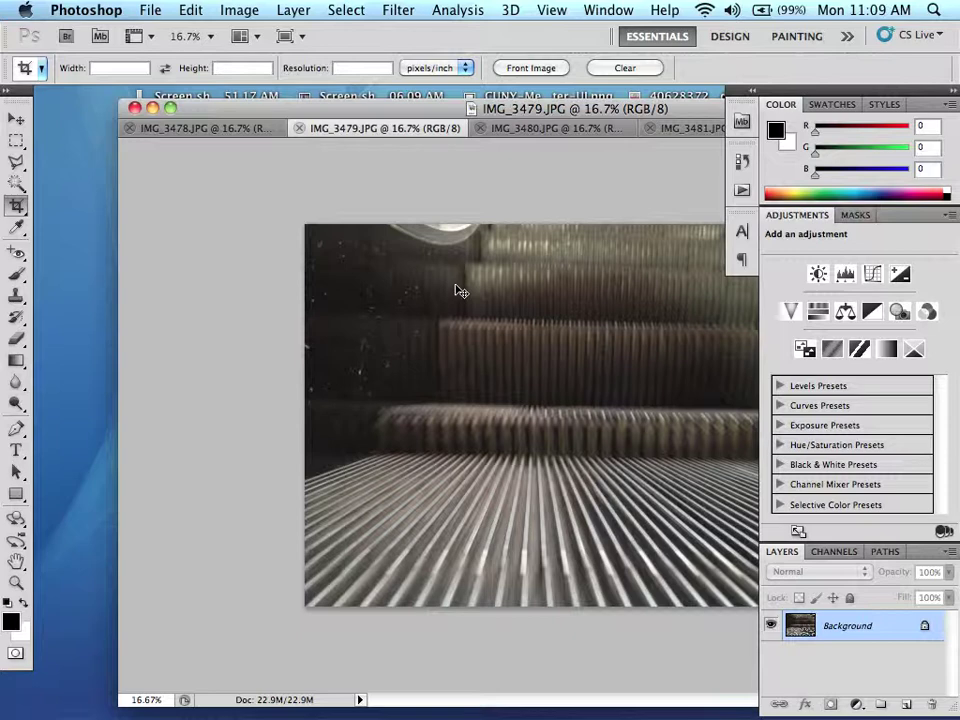
key("super+a")
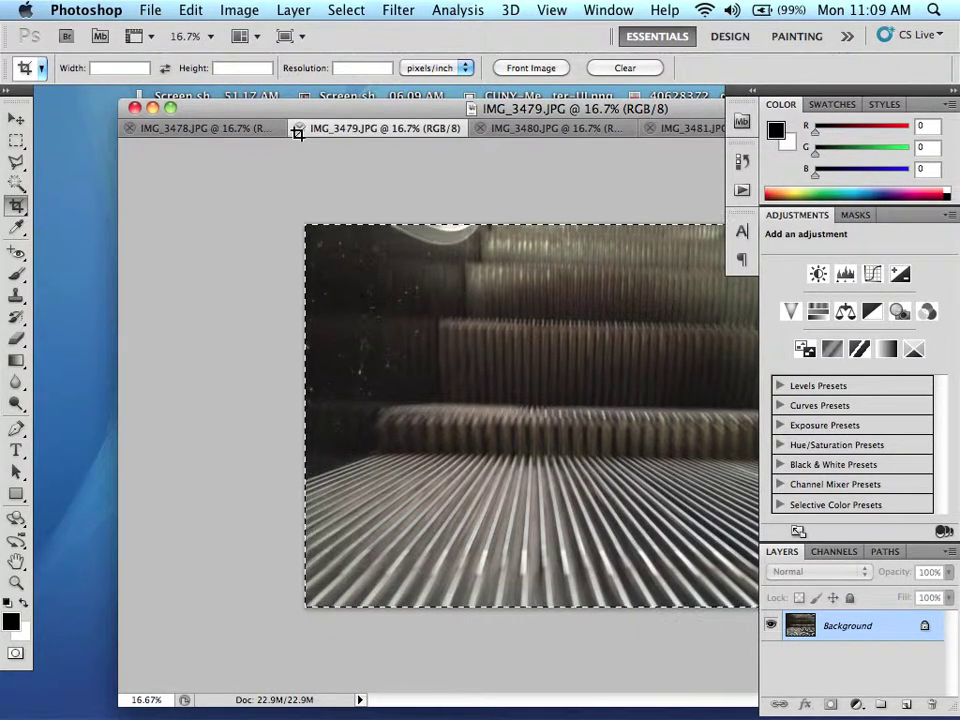
left_click(235, 129)
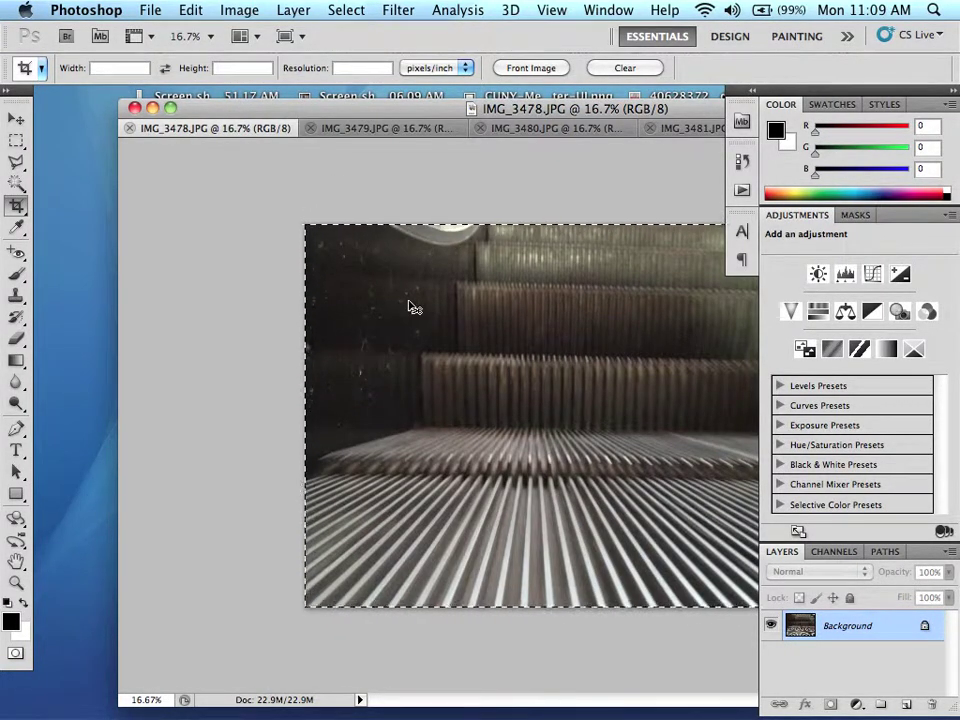
key("super+v")
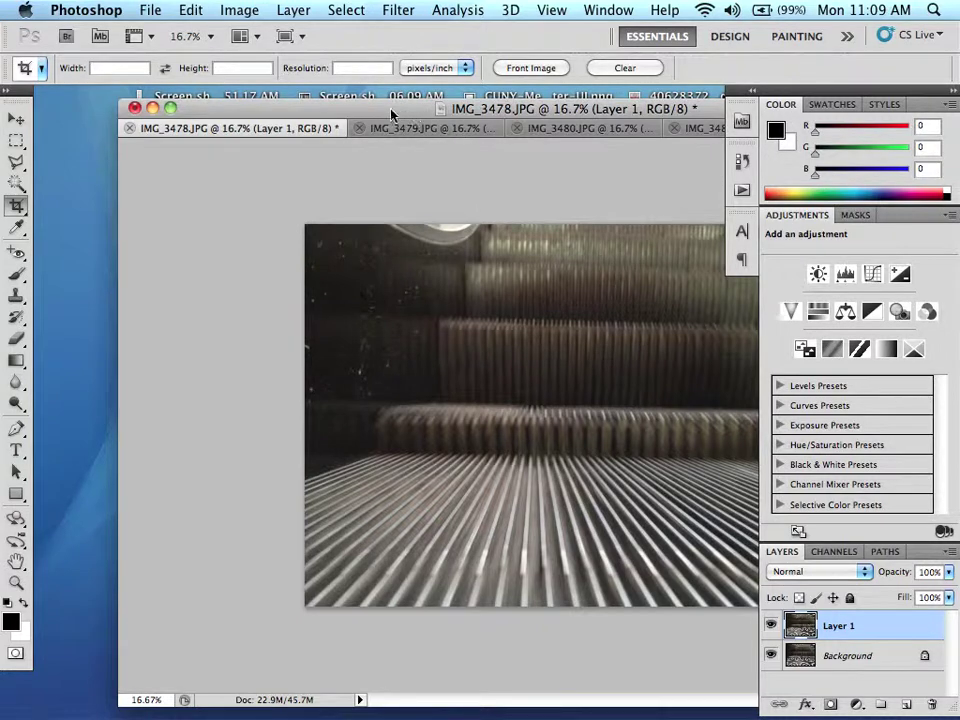
left_click(359, 128)
Paste all of IMG_3480 into IMG_3478 as Layer 2 and close IMG_3480.
left_click(456, 129)
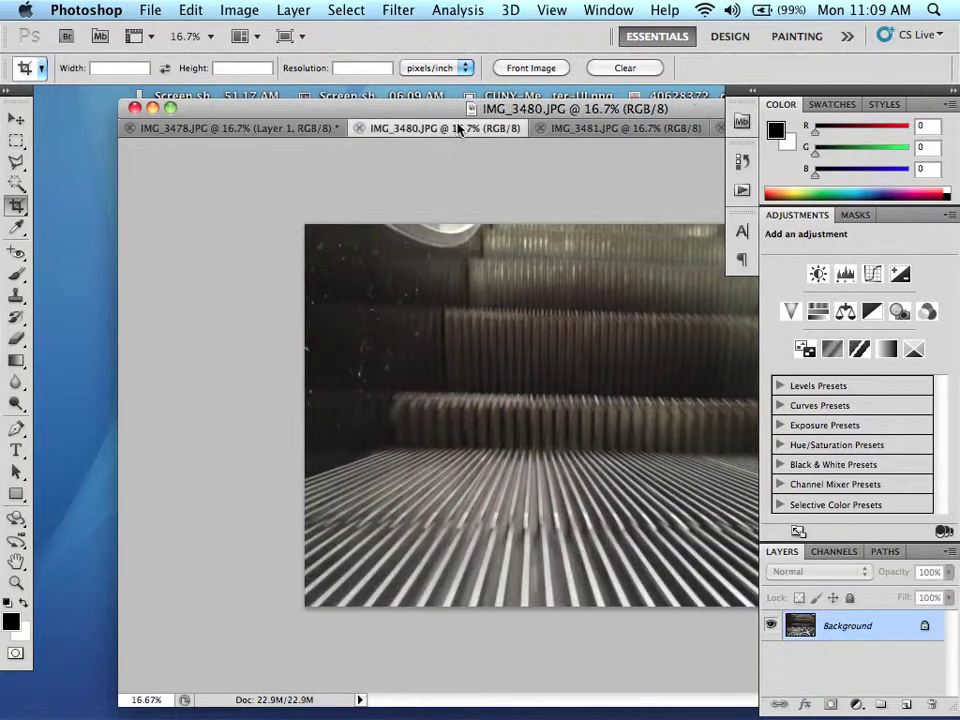
key("super+a")
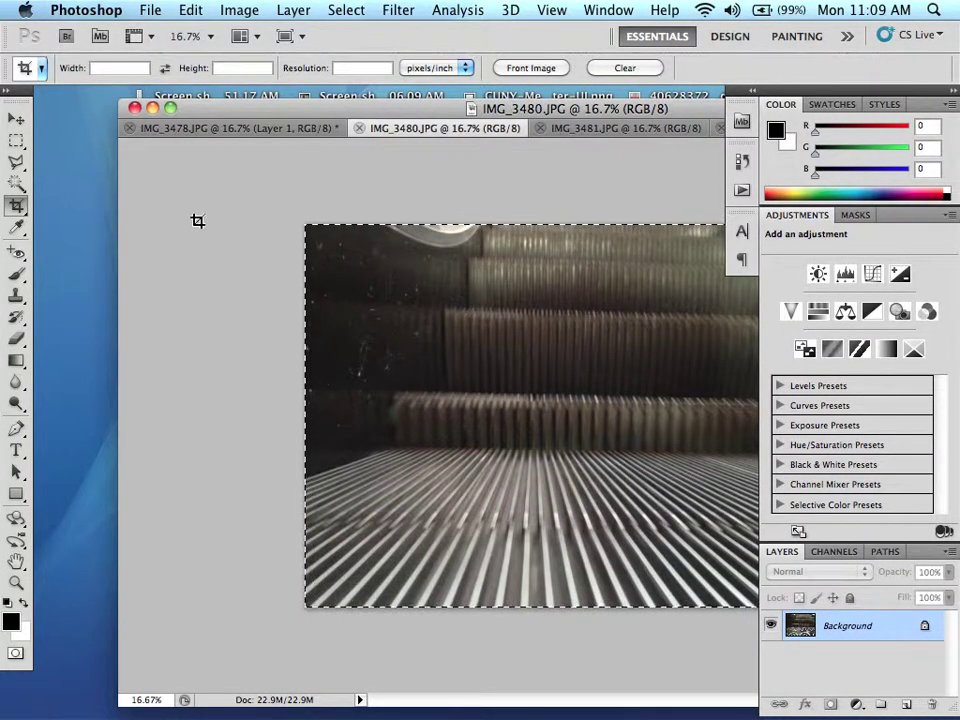
left_click(240, 130)
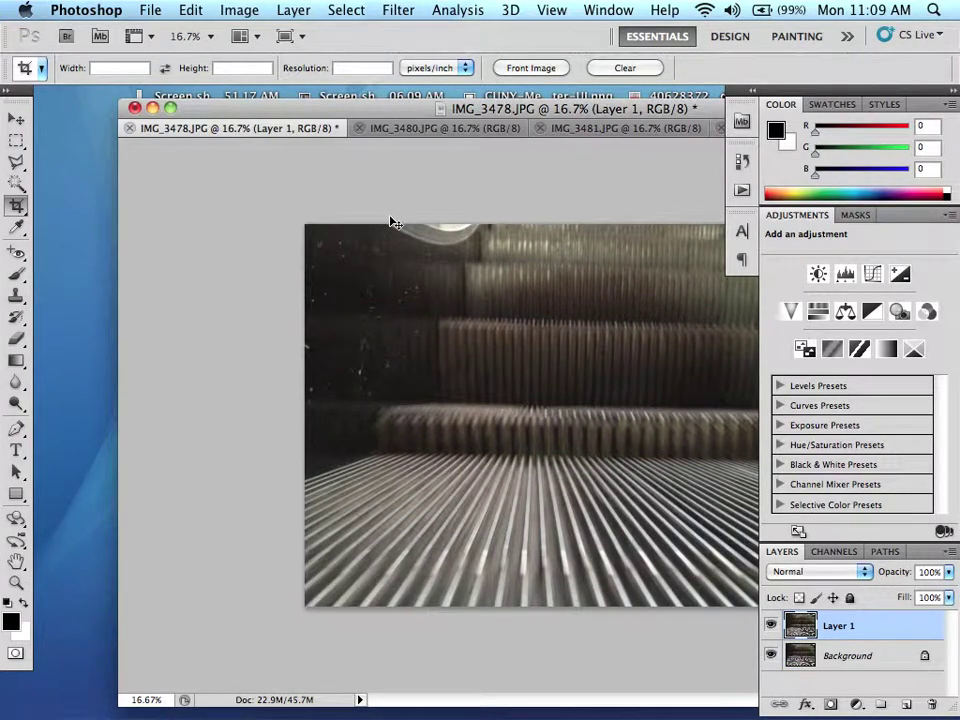
key("super+v")
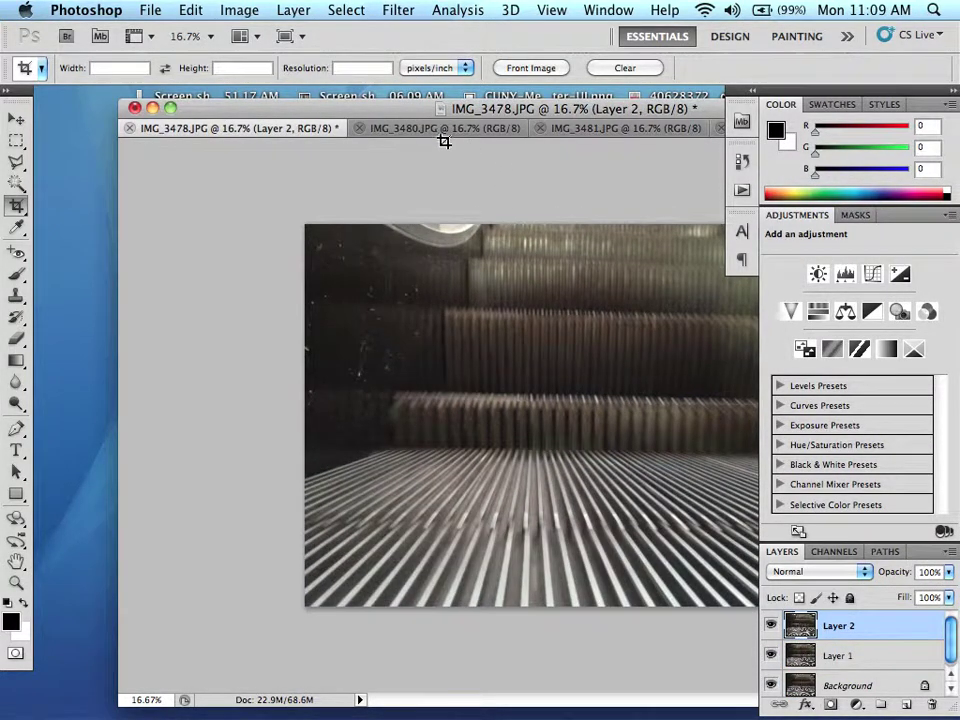
left_click(358, 129)
Paste all of IMG_3481 into IMG_3478 as Layer 3 and close IMG_3481.
key("super+a")
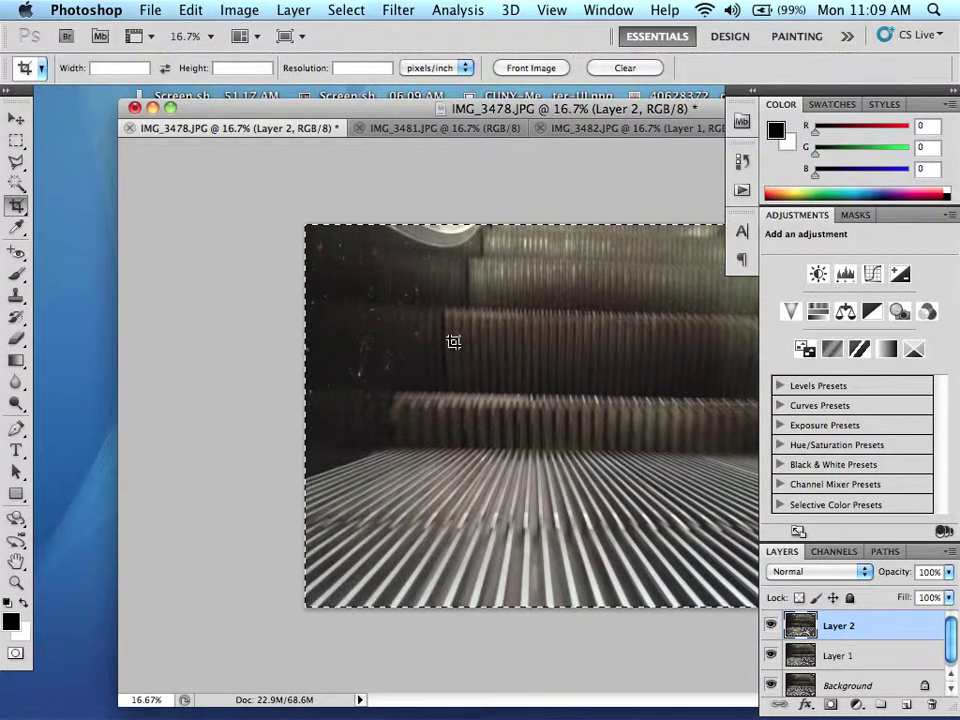
left_click(481, 134)
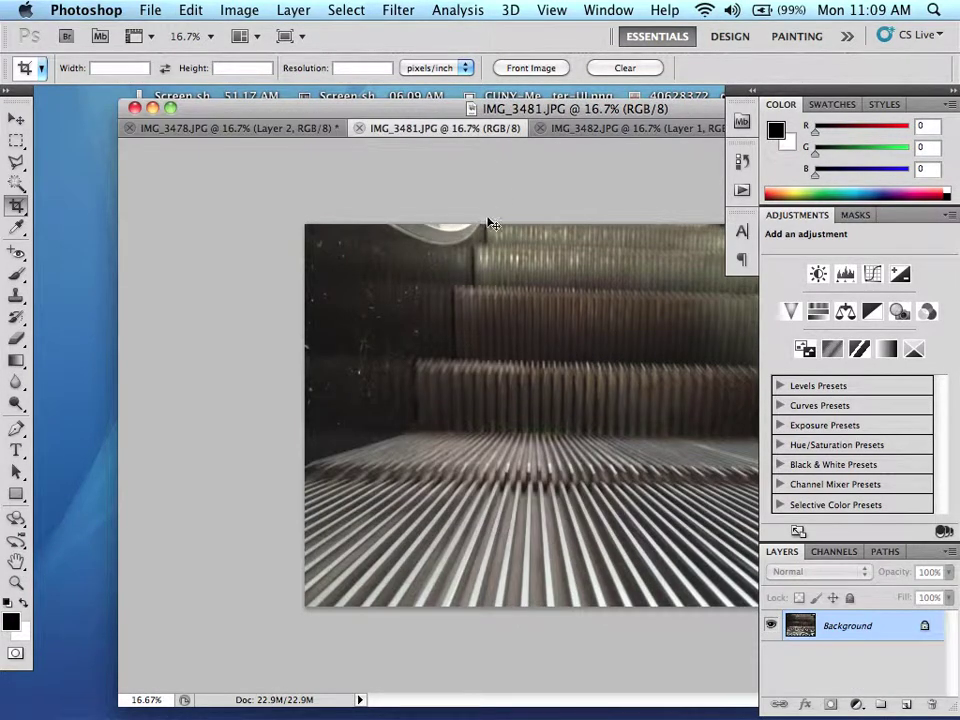
key("super+a")
left_click(257, 128)
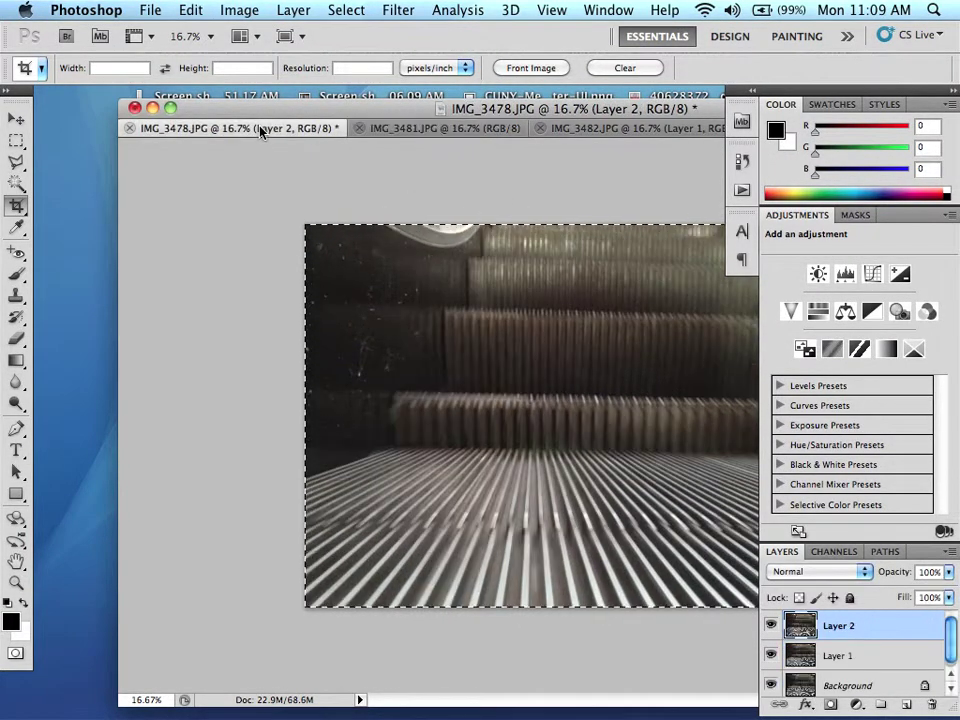
key("super+v")
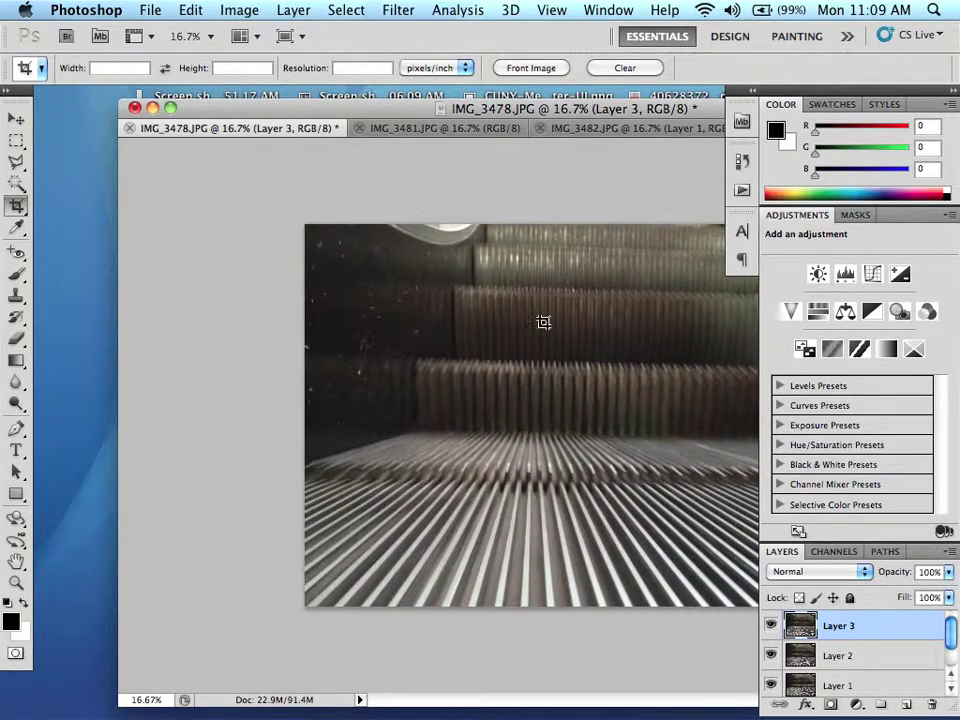
left_click(360, 128)
Paste all of IMG_3482 into IMG_3478 as Layer 4.
left_click(430, 129)
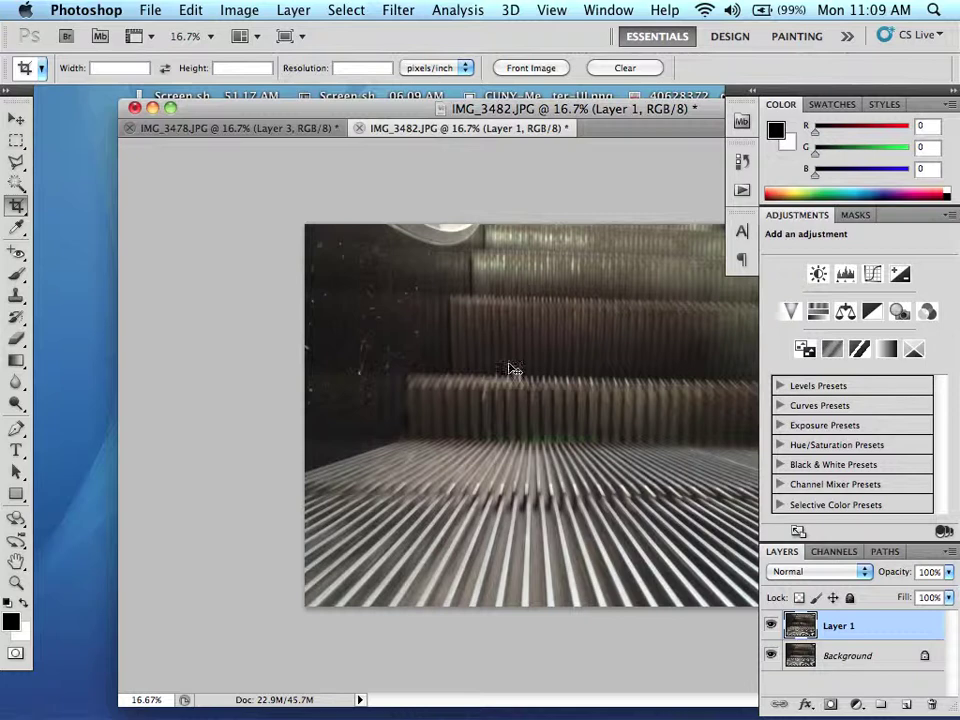
key("super+a")
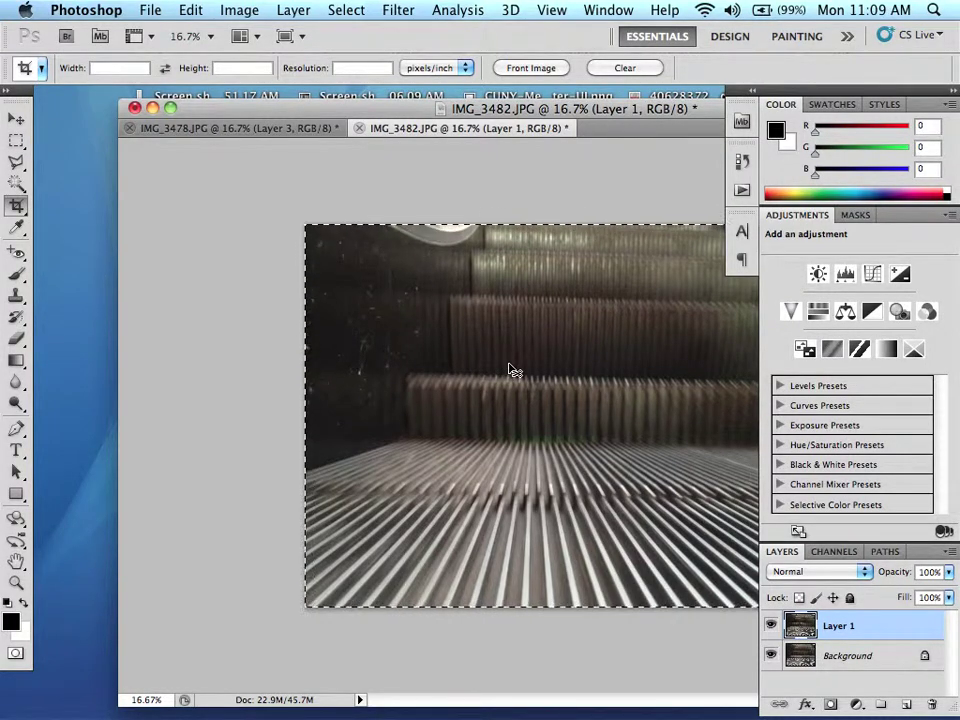
left_click(278, 128)
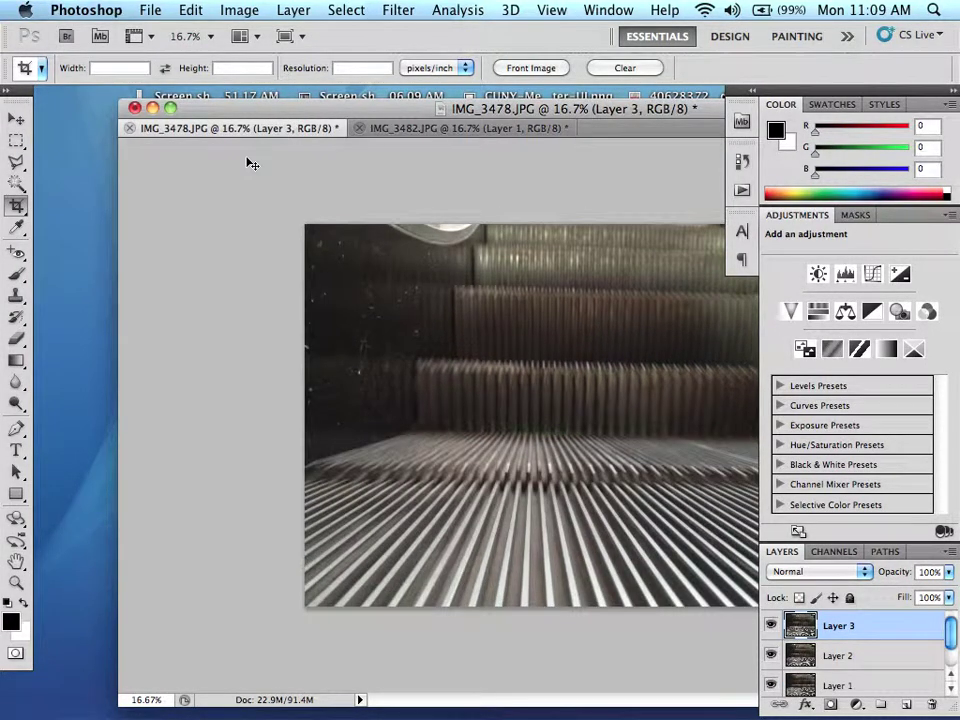
key("super+v")
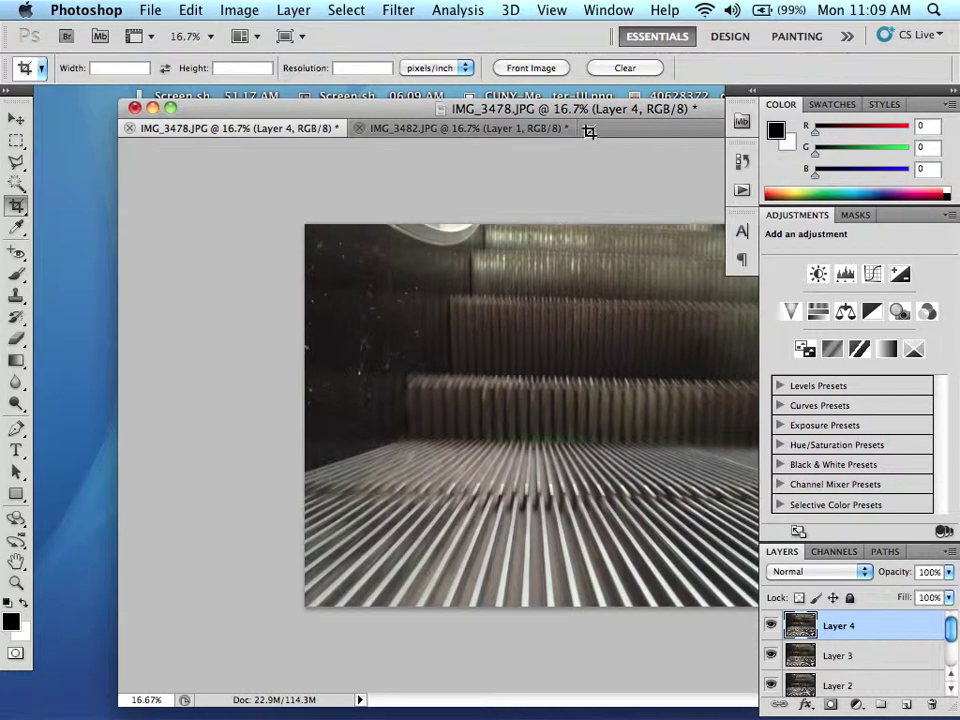
Close IMG_3482 without saving its changes.
left_click(360, 129)
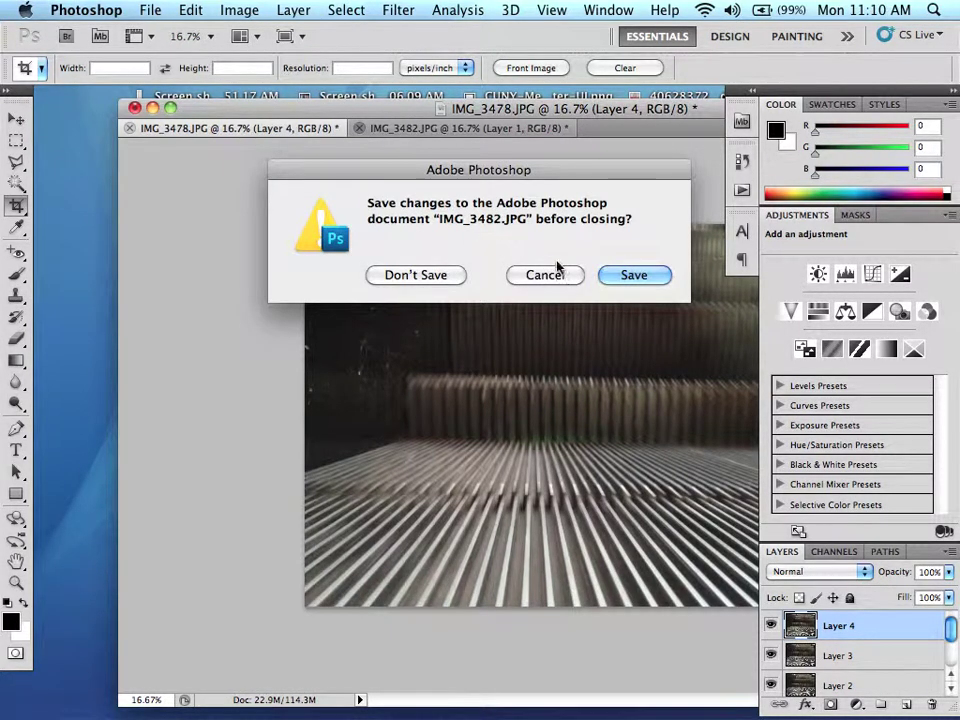
left_click(522, 276)
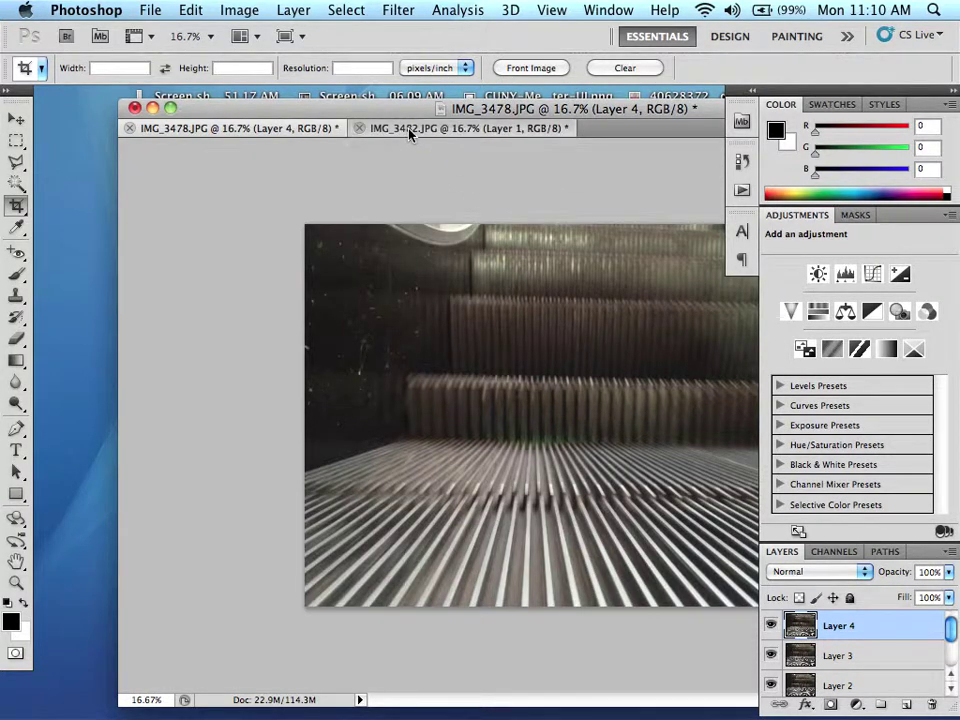
left_click(378, 133)
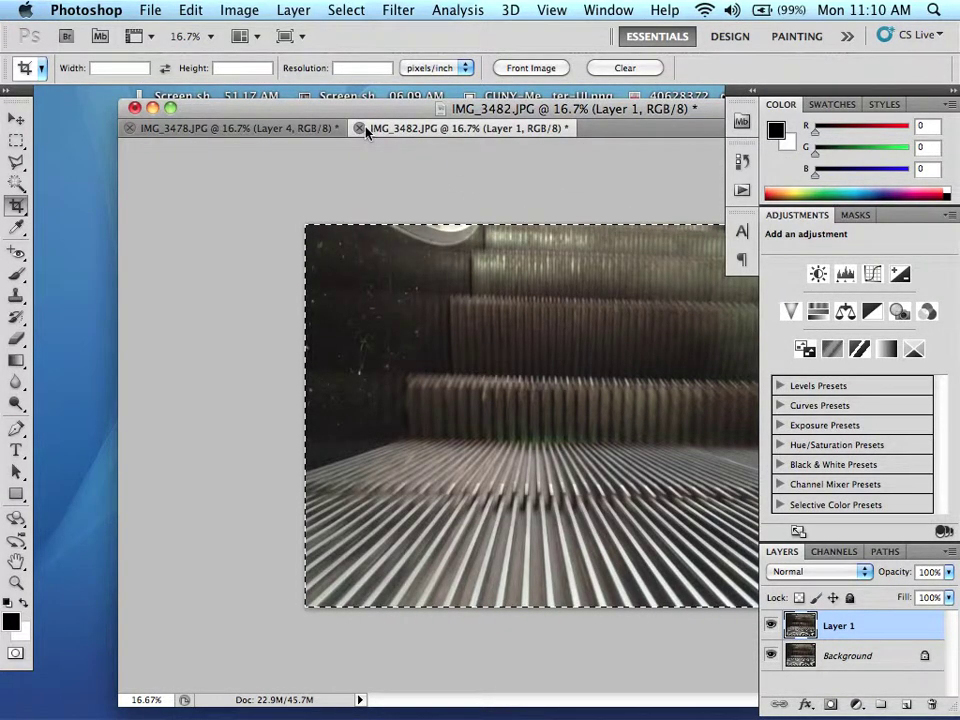
left_click(360, 129)
left_click(445, 277)
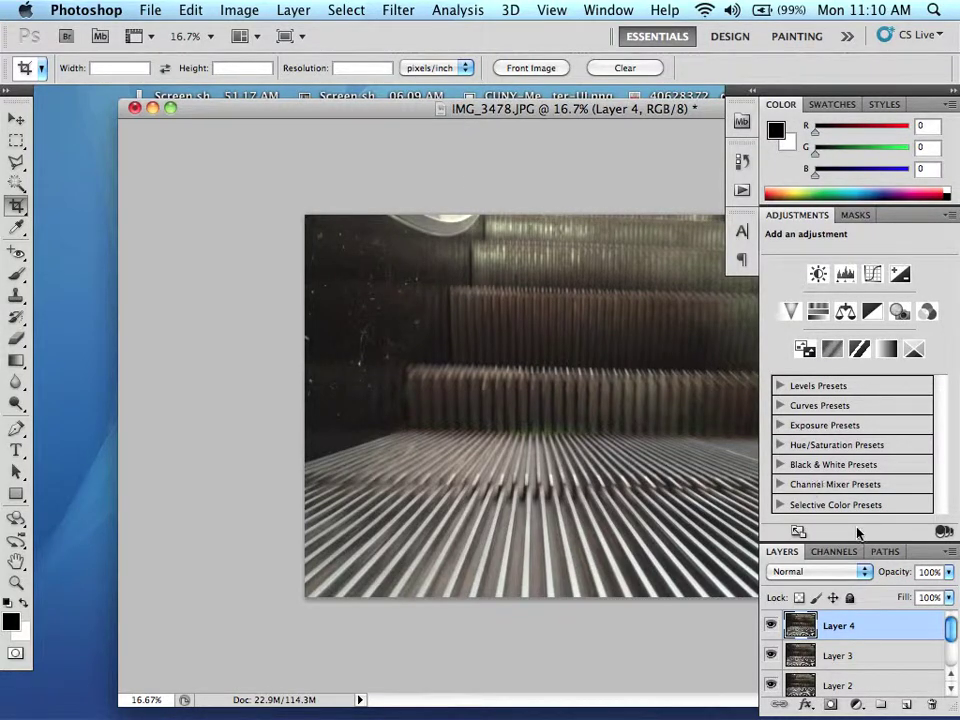
Remove the Adjustments panel and dock IMG_3478 to fill the workspace.
left_click_drag(899, 221, 846, 253)
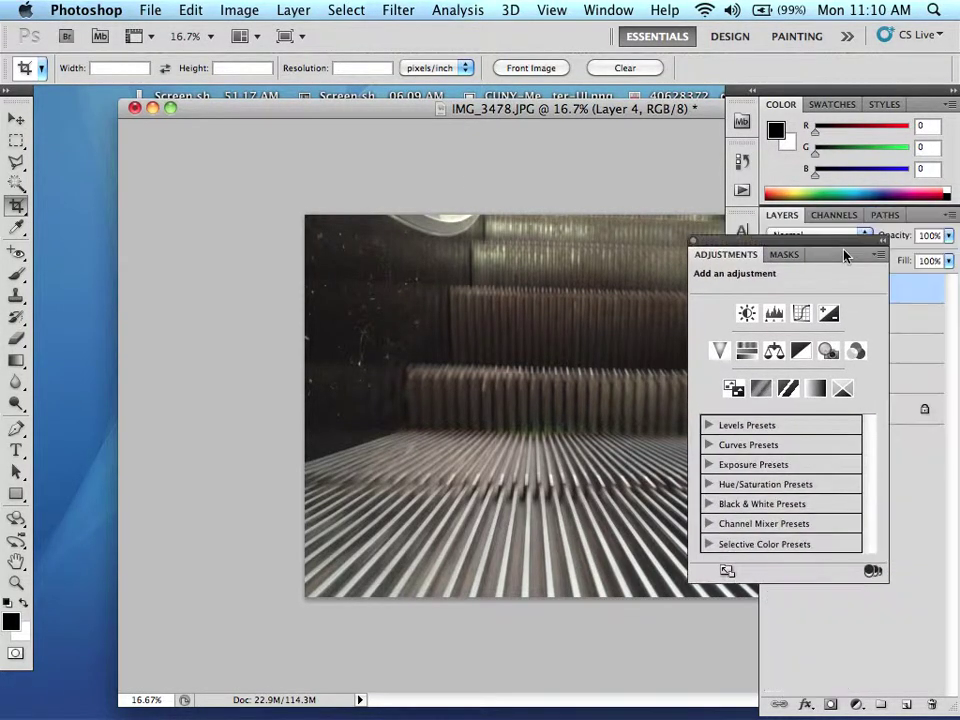
left_click(693, 241)
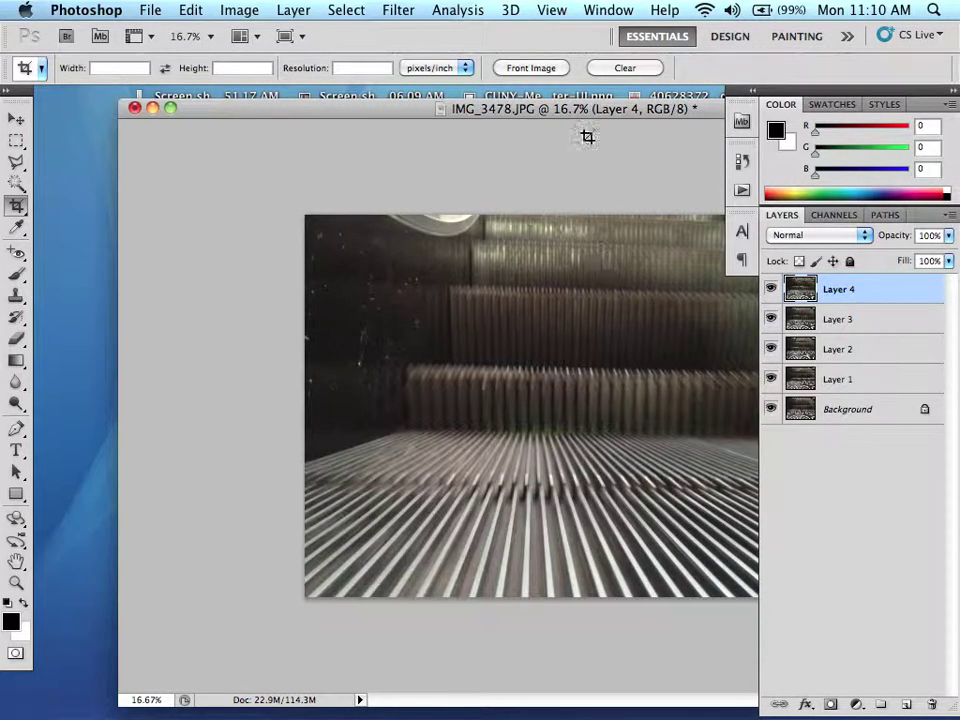
left_click_drag(547, 100, 423, 105)
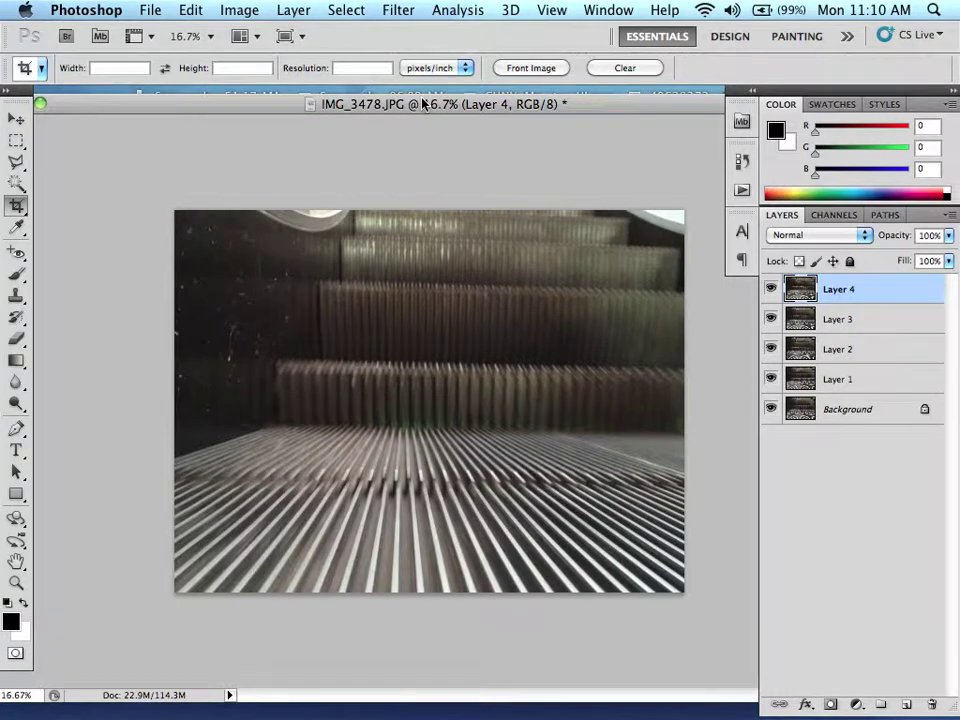
Show the Animation (Frames) panel and make it a narrower floating panel below the image.
left_click(610, 10)
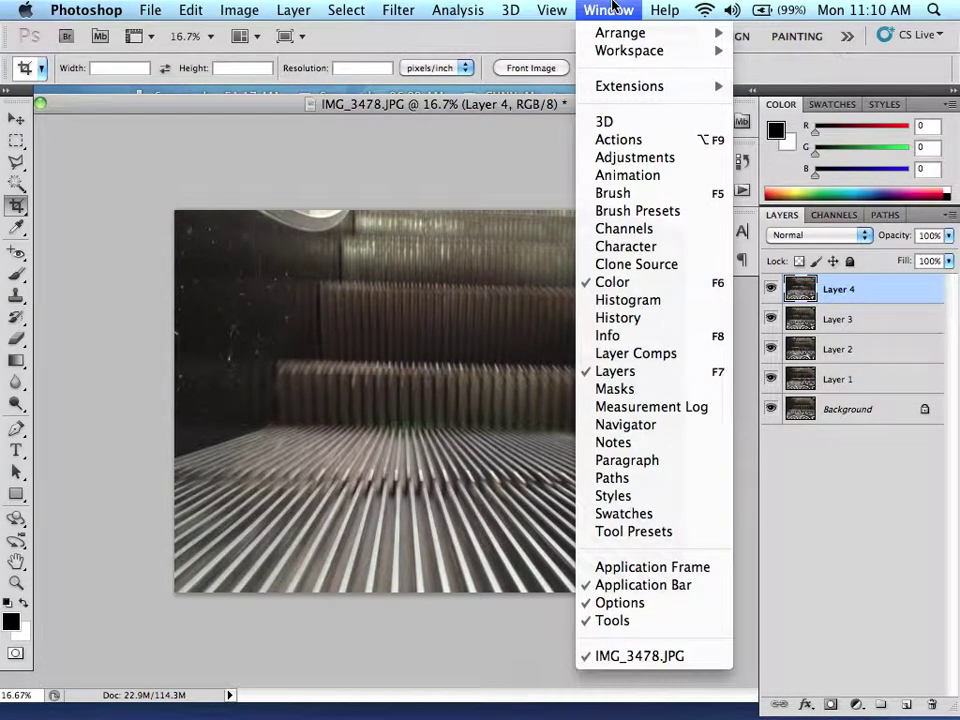
left_click(625, 176)
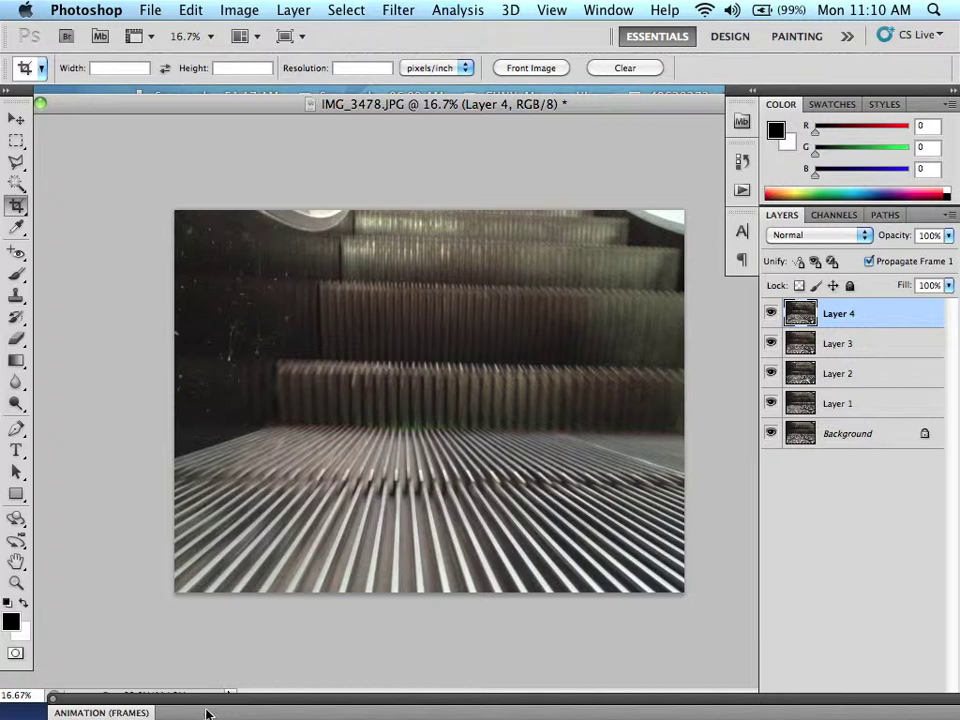
left_click_drag(207, 713, 193, 560)
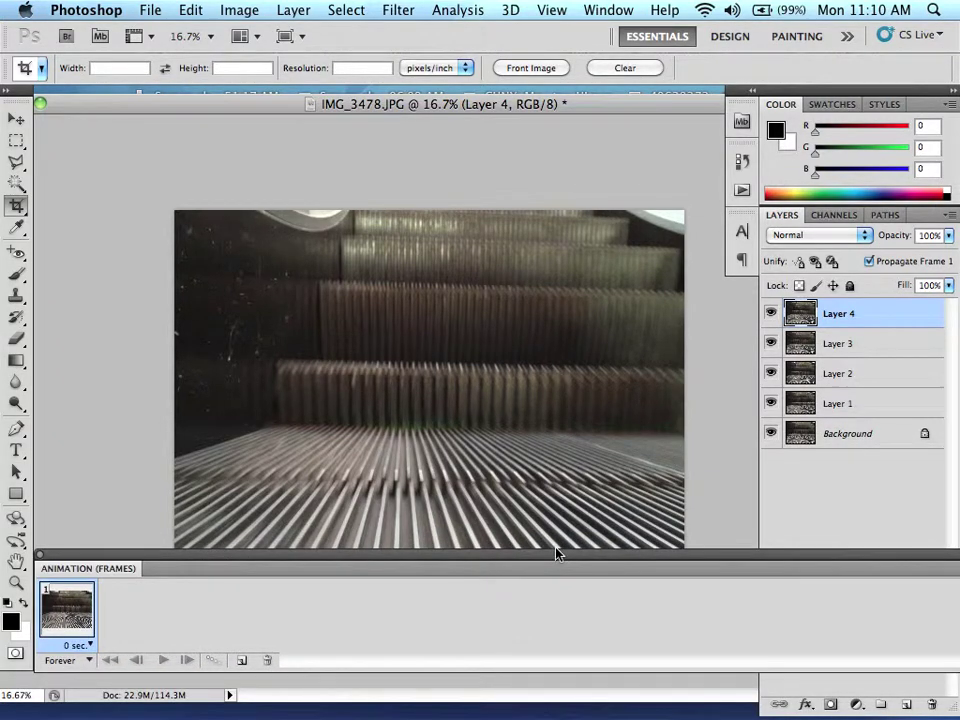
left_click_drag(558, 553, 199, 540)
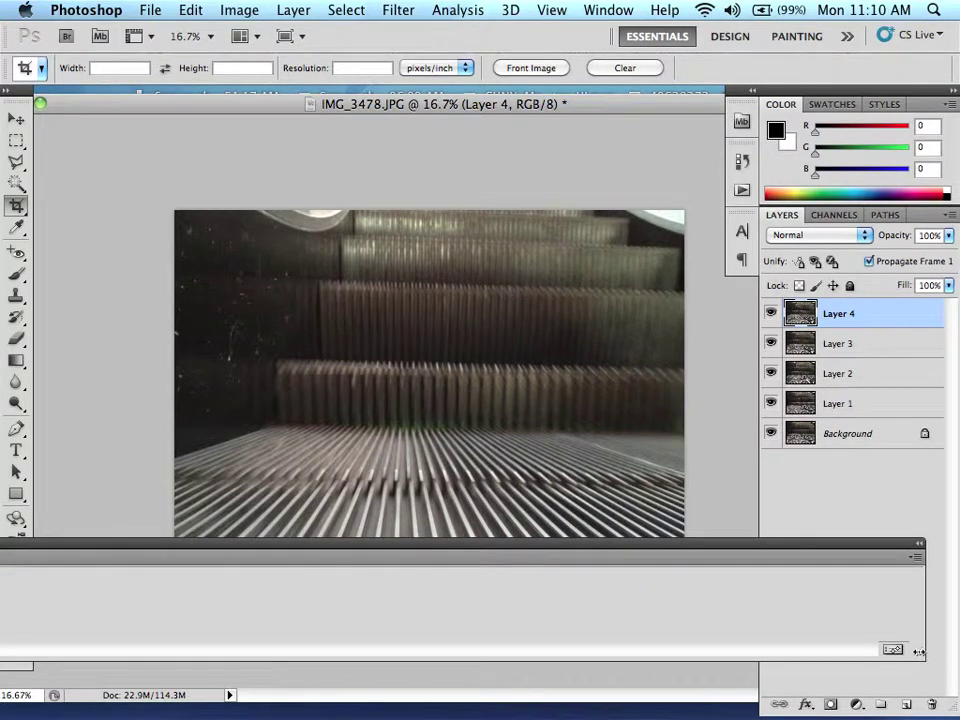
left_click_drag(918, 652, 306, 652)
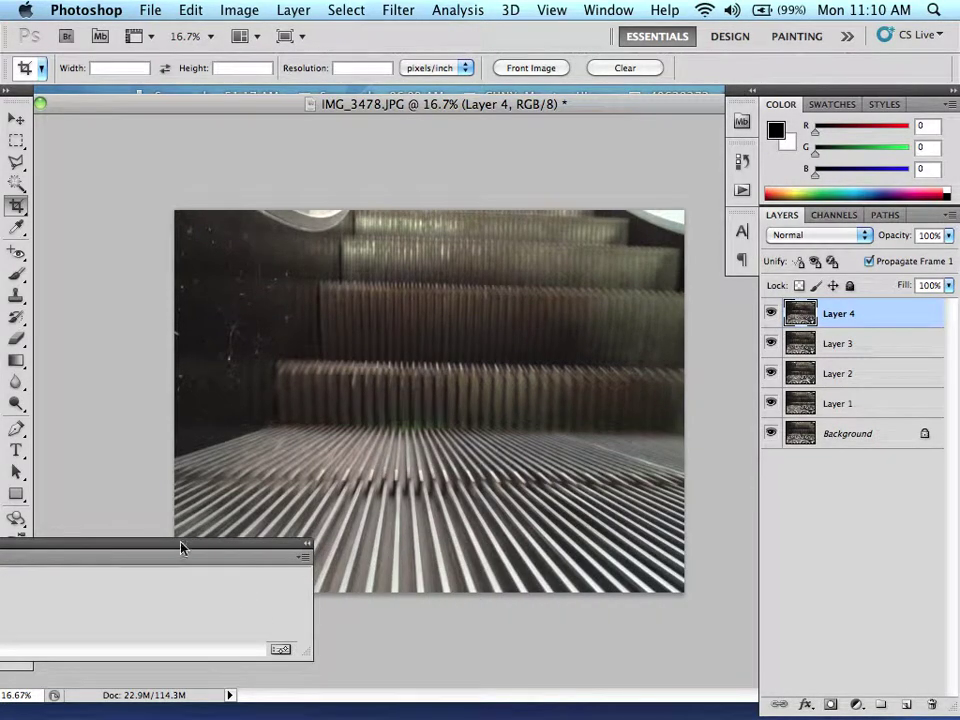
left_click_drag(181, 548, 626, 561)
Add four new frames from the Animation panel menu for five total, then select frame 1.
left_click(751, 575)
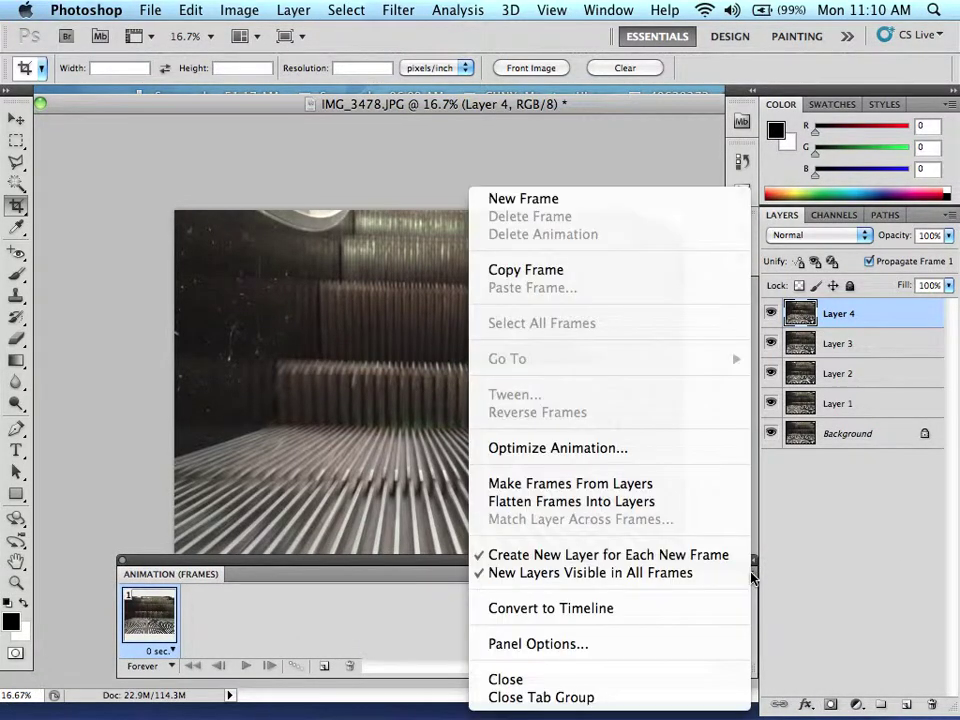
left_click(540, 198)
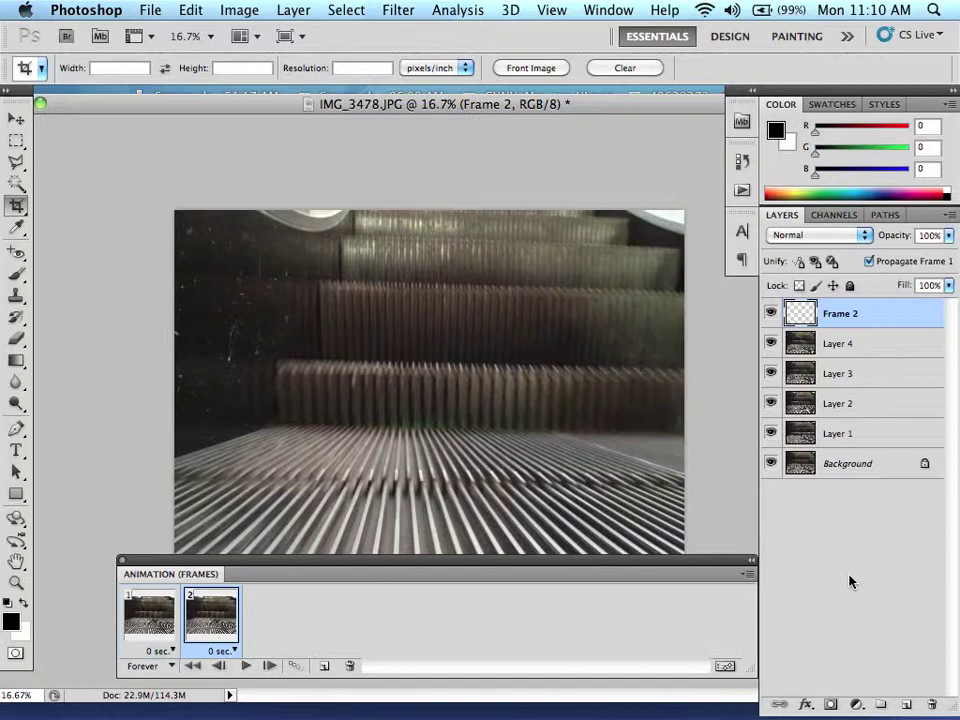
left_click(750, 577)
left_click(679, 201)
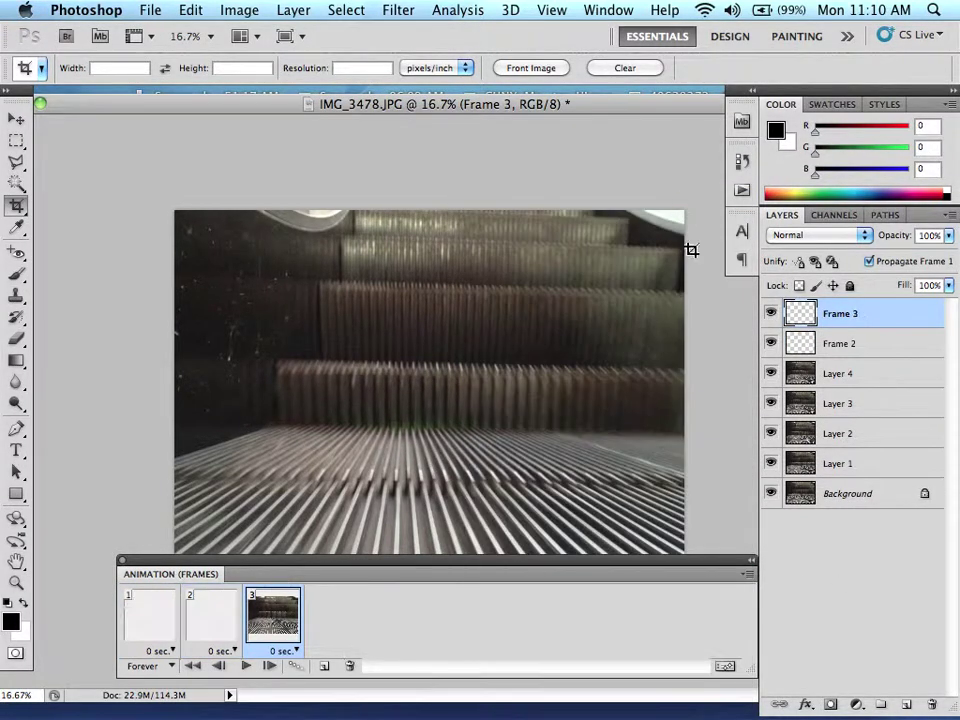
left_click(748, 577)
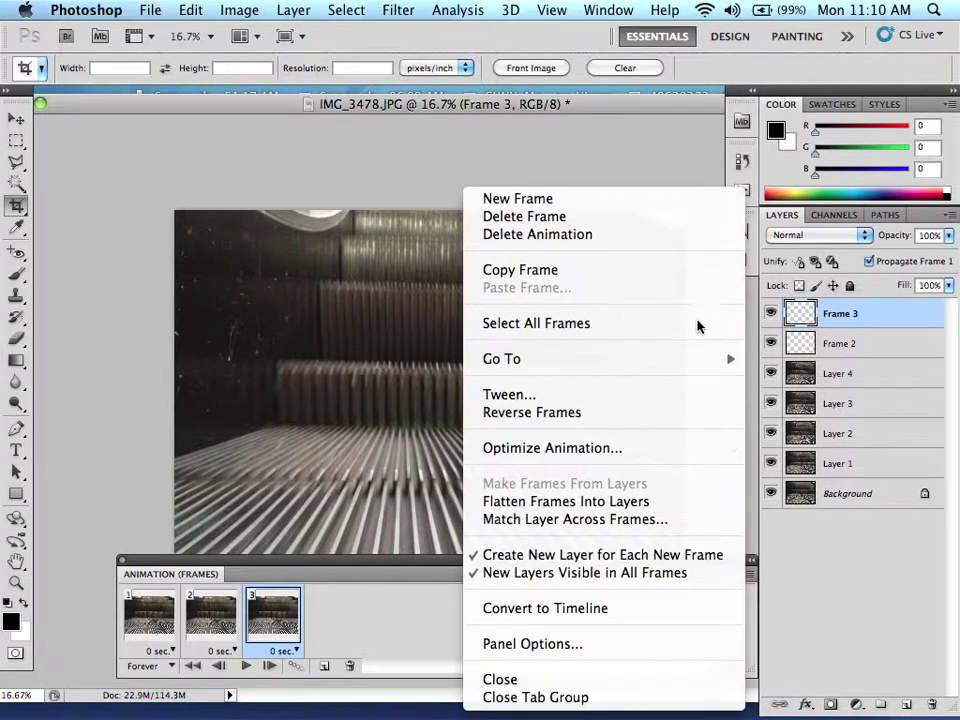
left_click(636, 196)
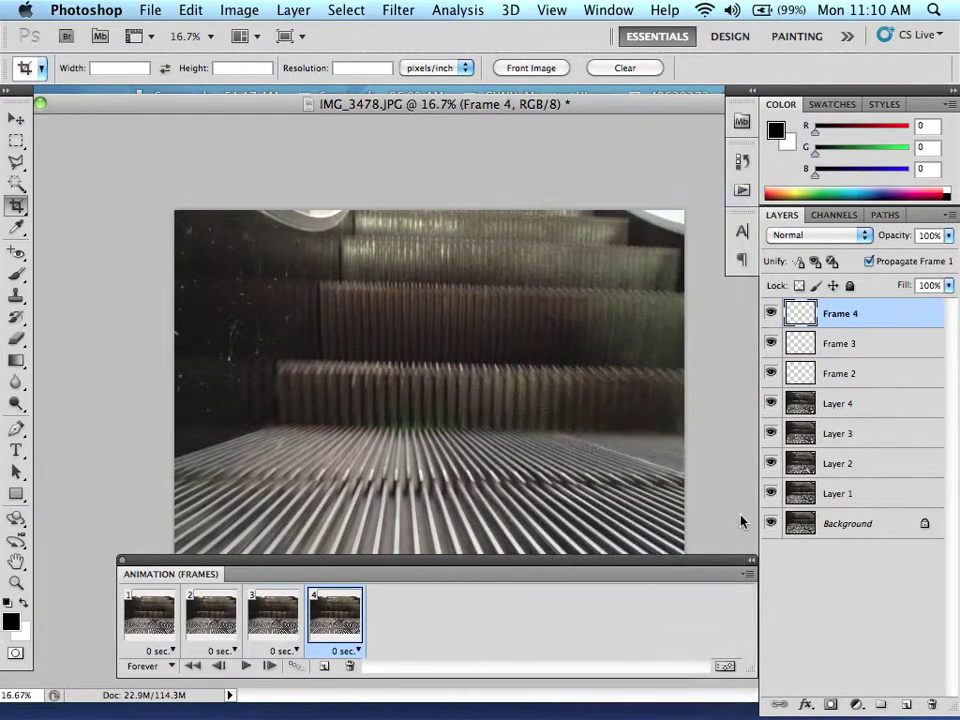
left_click(748, 577)
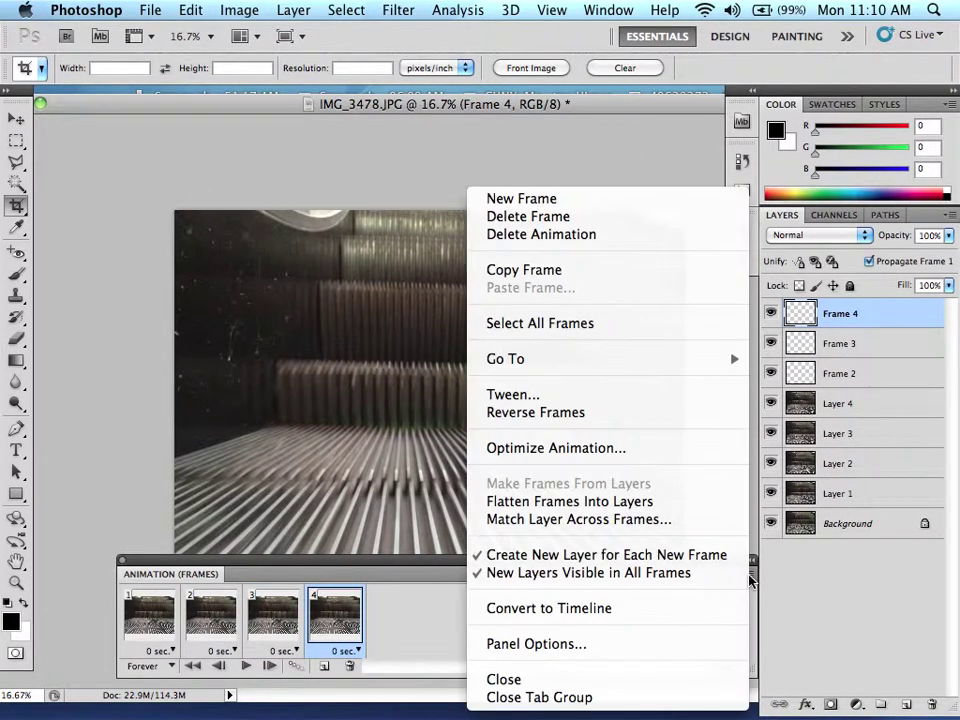
left_click(641, 198)
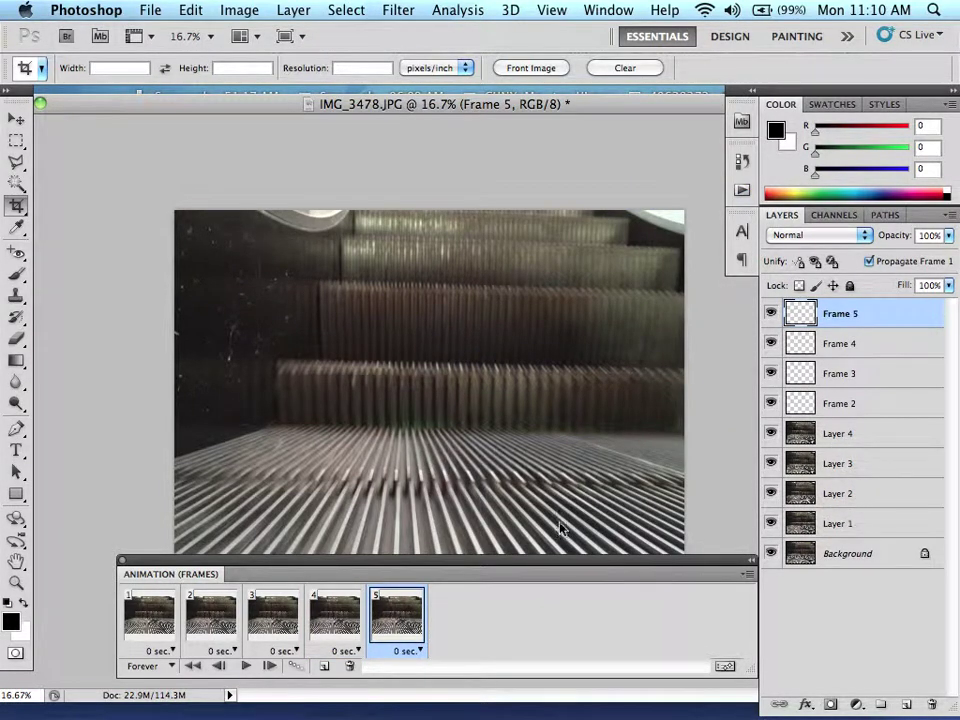
left_click(150, 625)
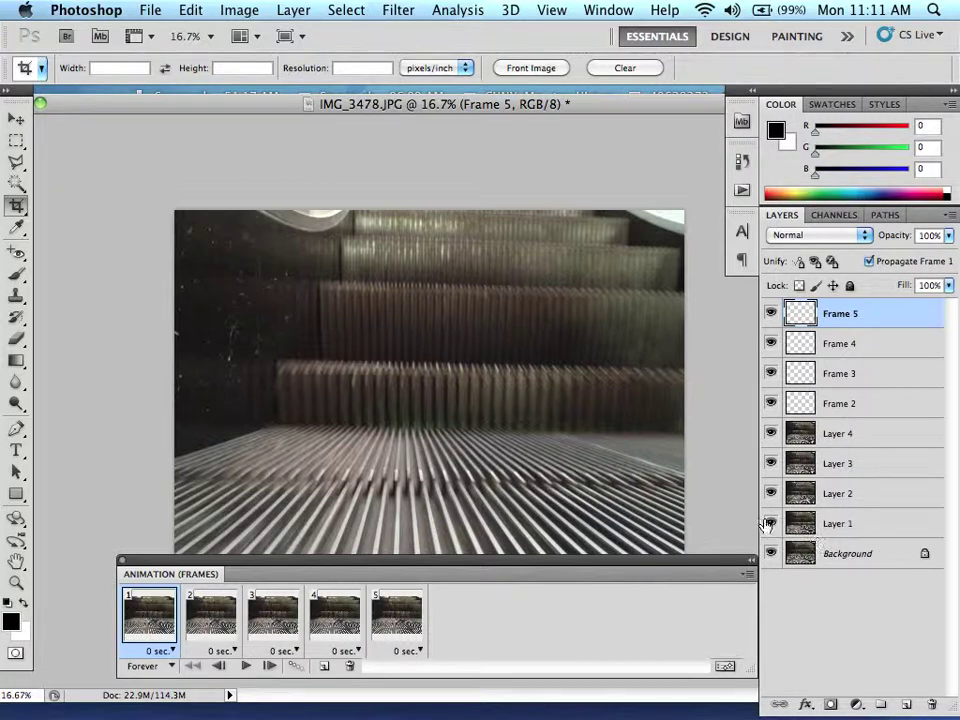
Make frames 1–5 show Background, Layer 1, Layer 2, Layer 3 and Layer 4 respectively.
left_click_drag(770, 523, 770, 312)
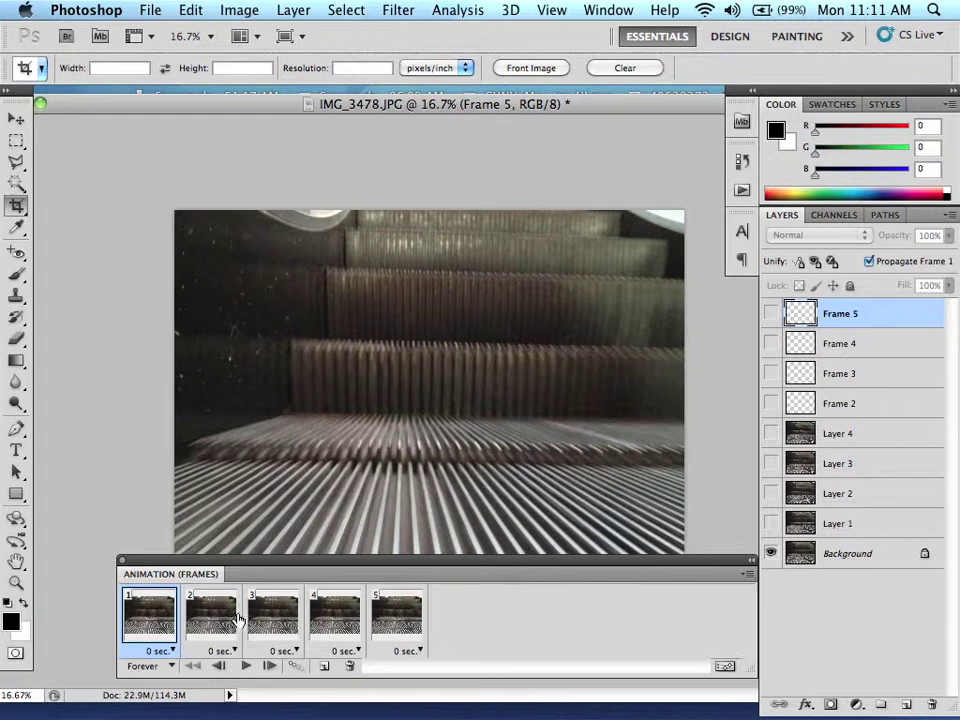
left_click(212, 618)
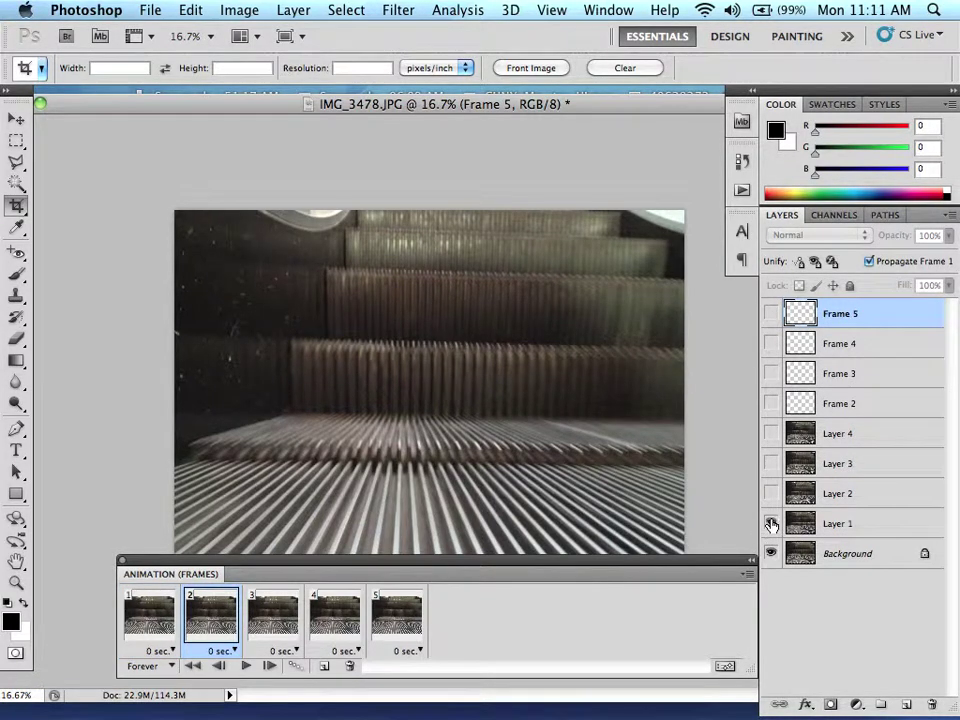
left_click(771, 524)
left_click(276, 615)
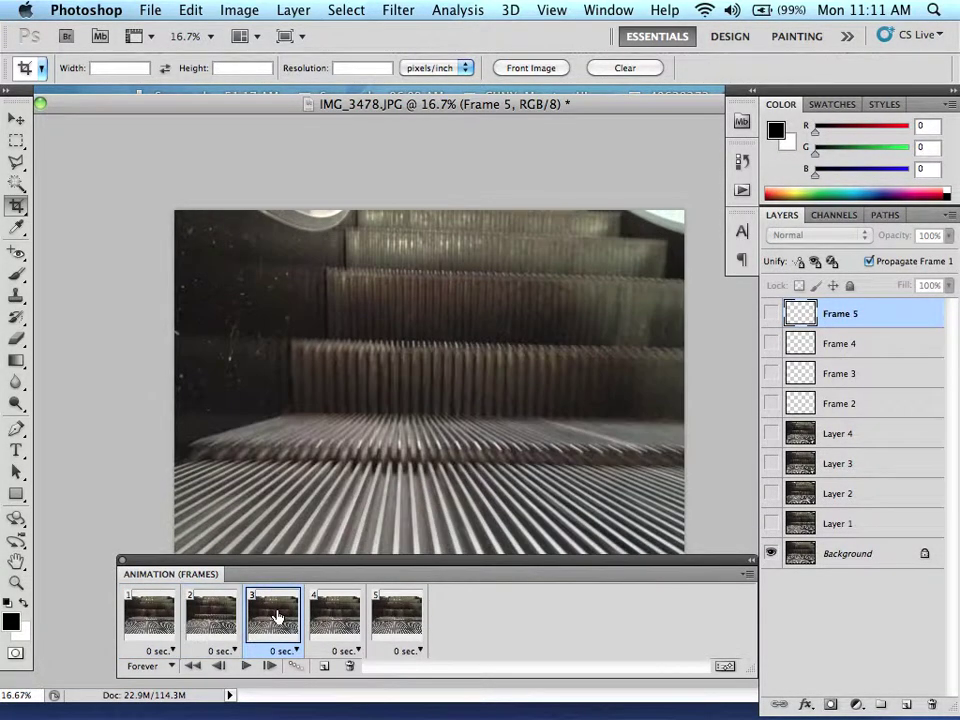
left_click(771, 464)
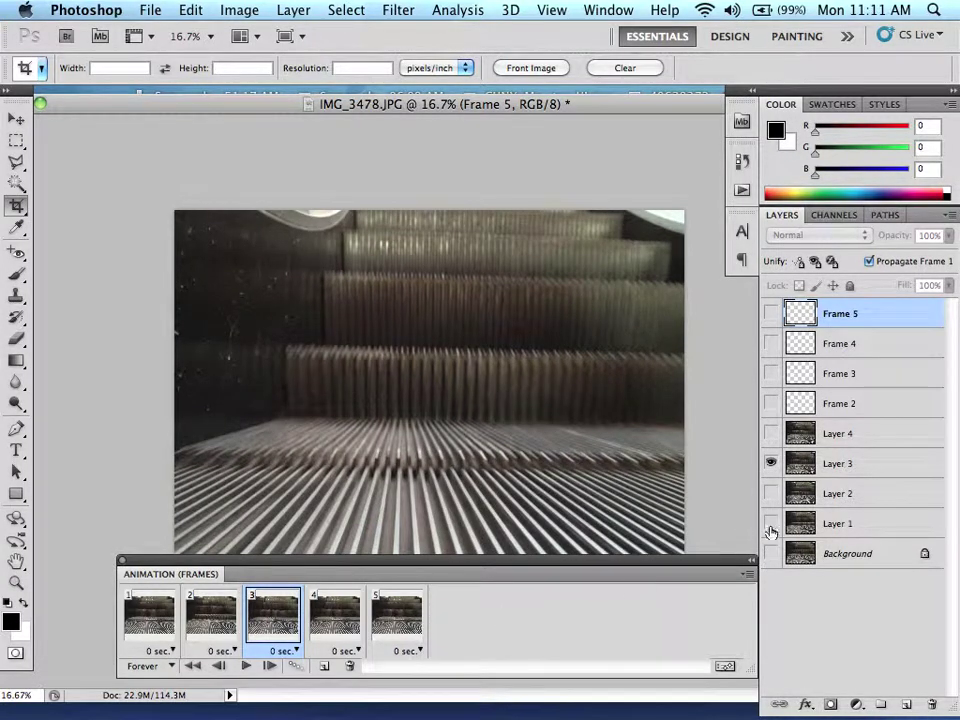
left_click(771, 463)
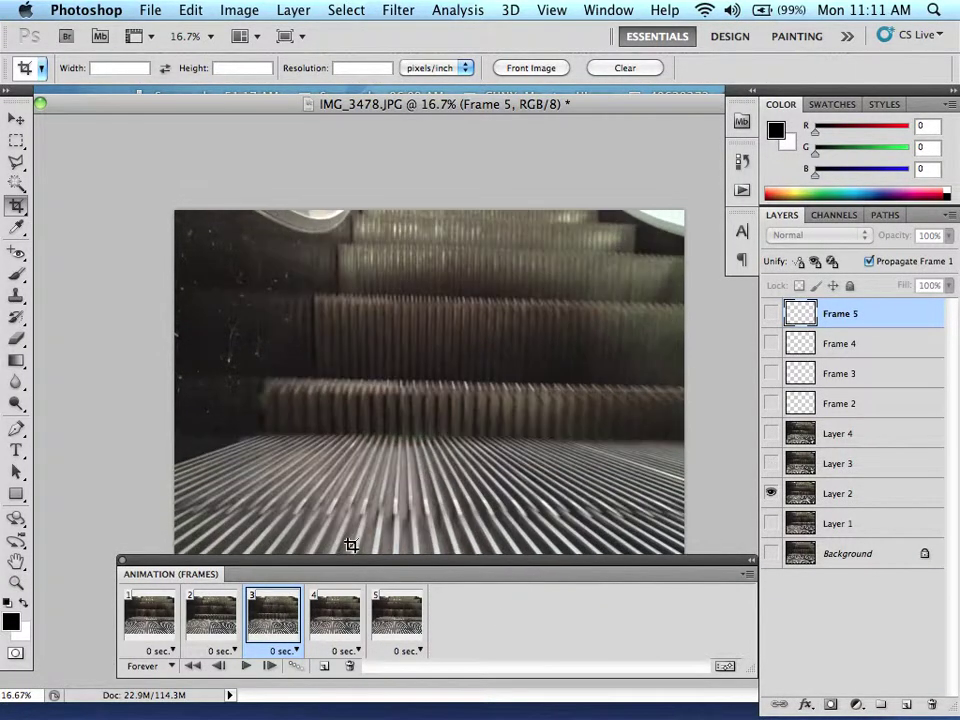
left_click(335, 618)
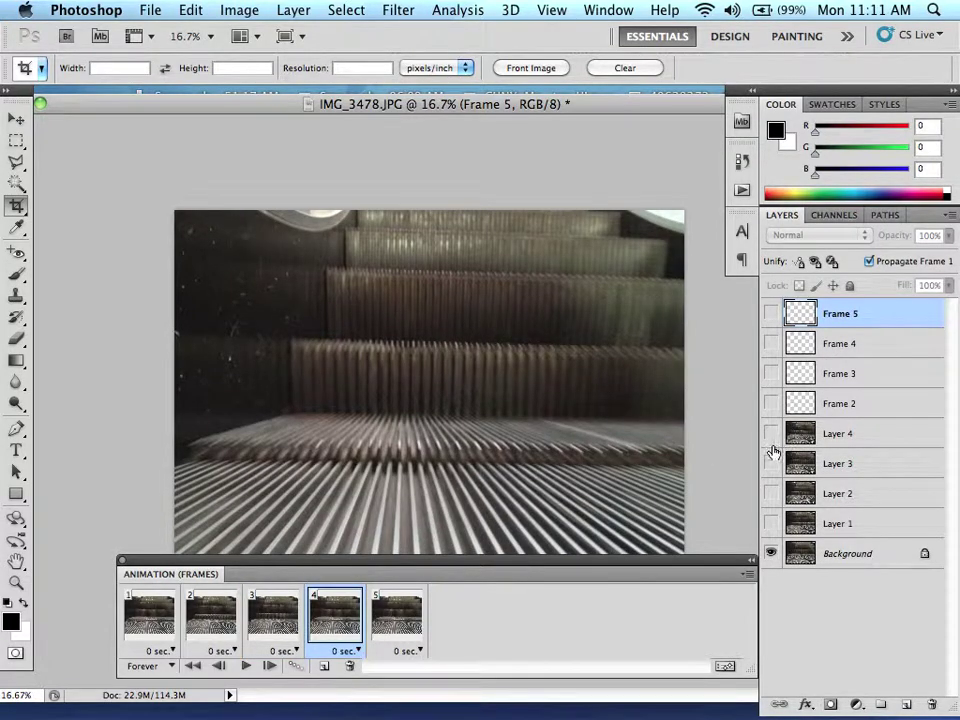
left_click(771, 463)
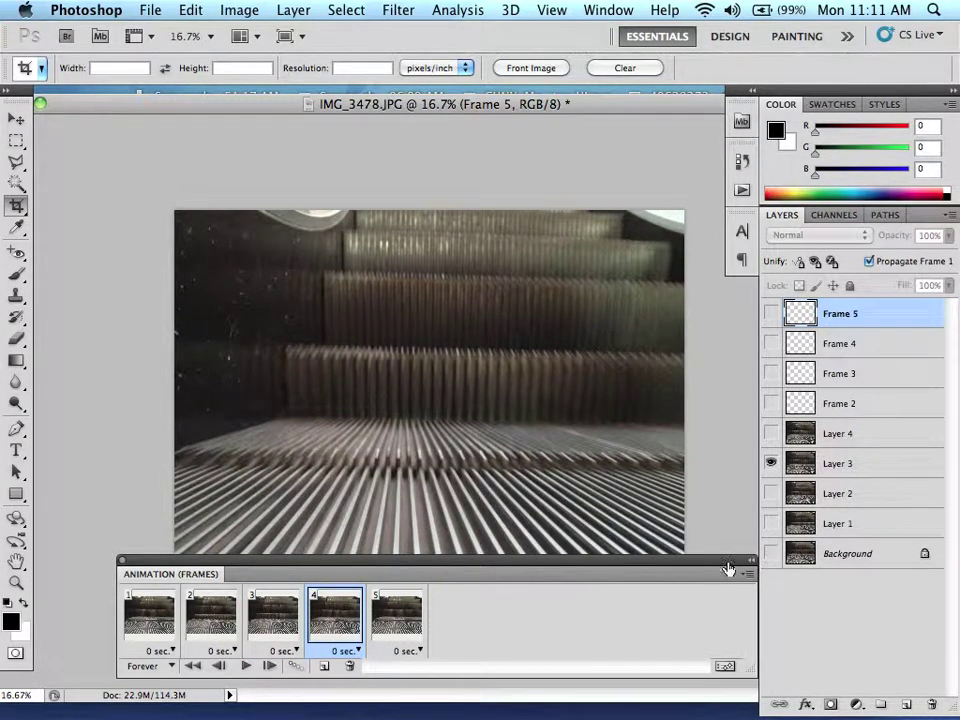
left_click(392, 622)
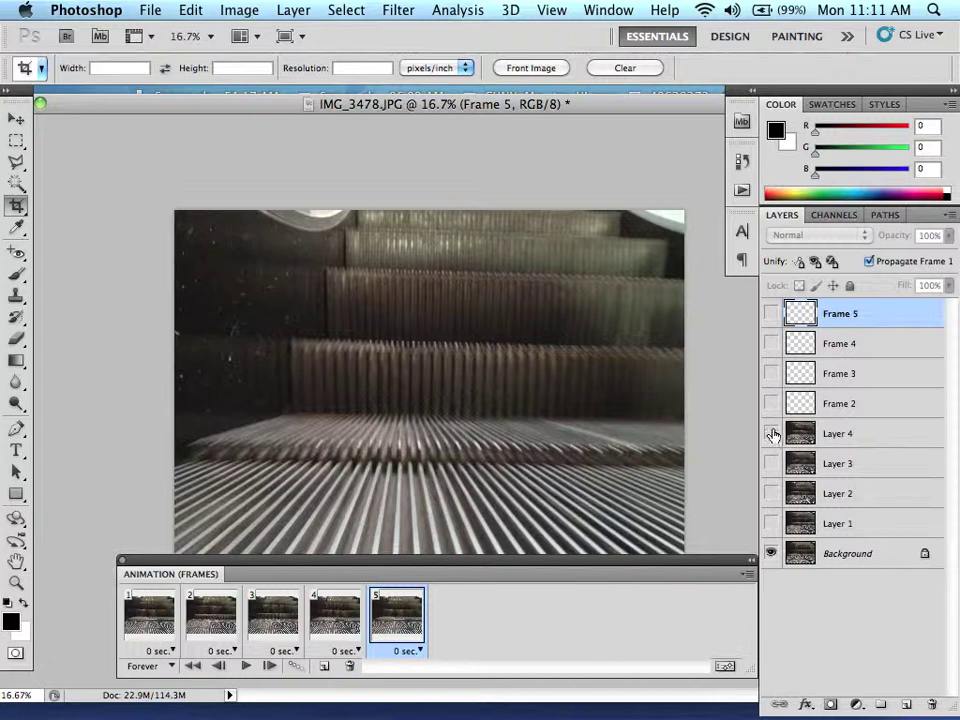
left_click(771, 433)
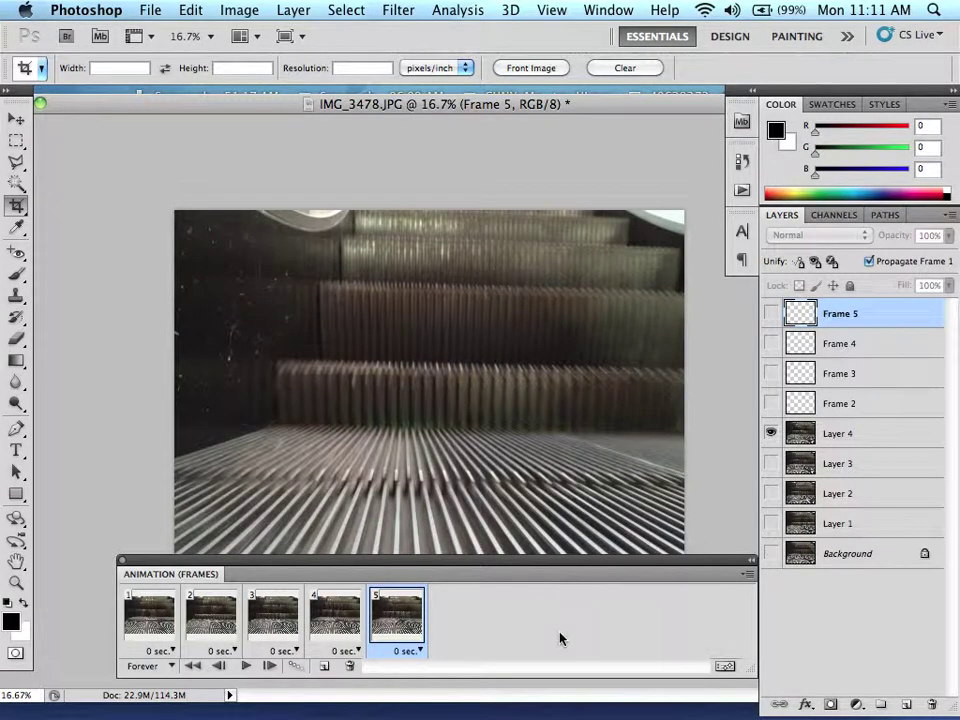
left_click(245, 667)
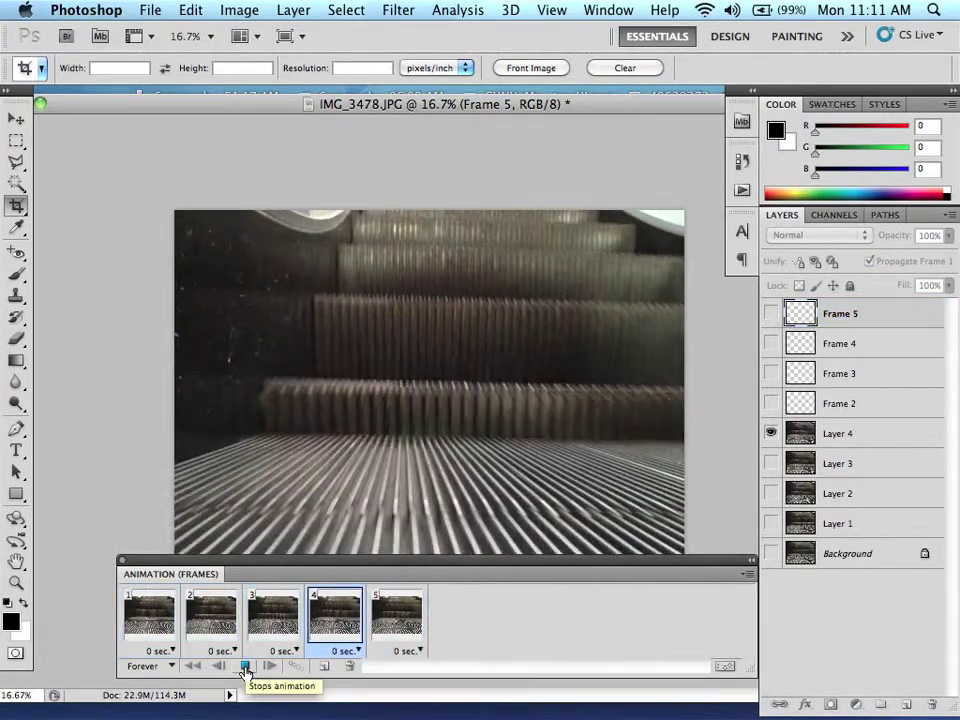
left_click(245, 667)
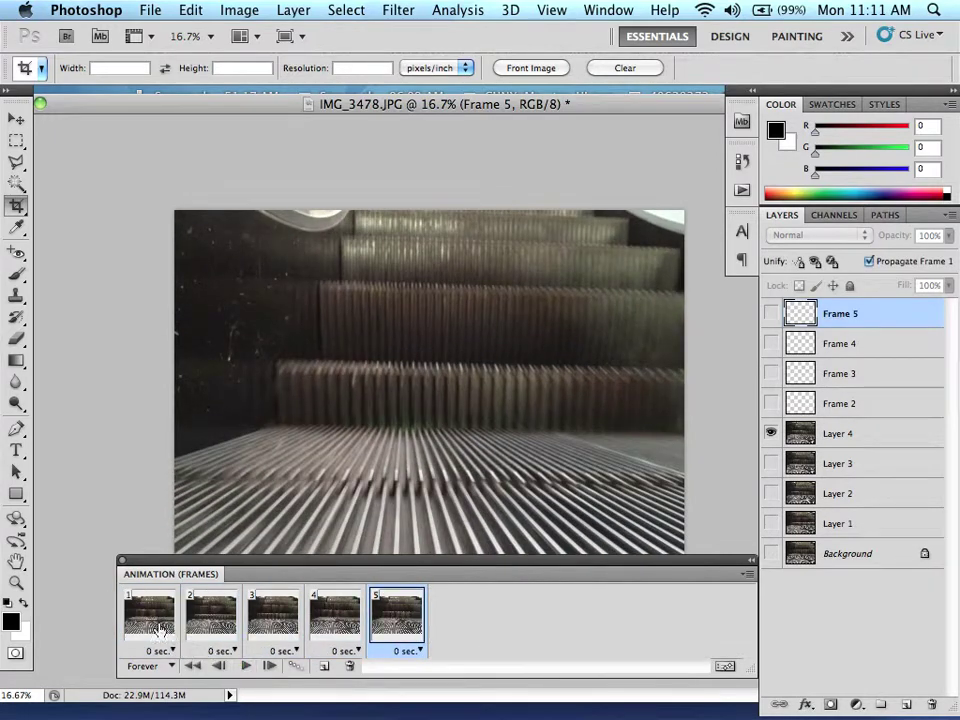
left_click(145, 621)
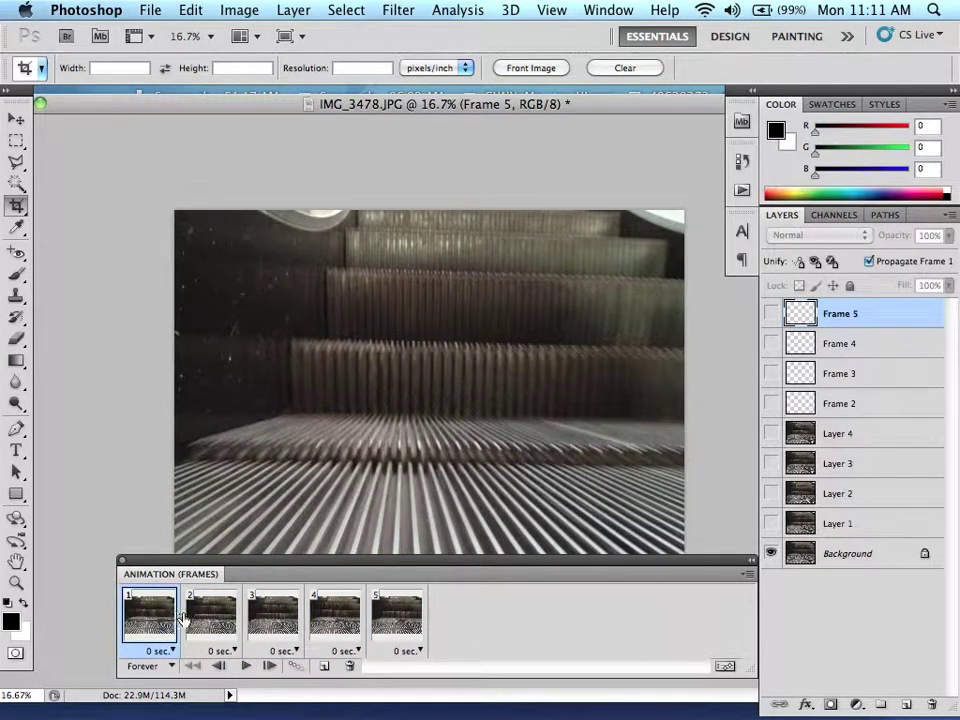
left_click(211, 622)
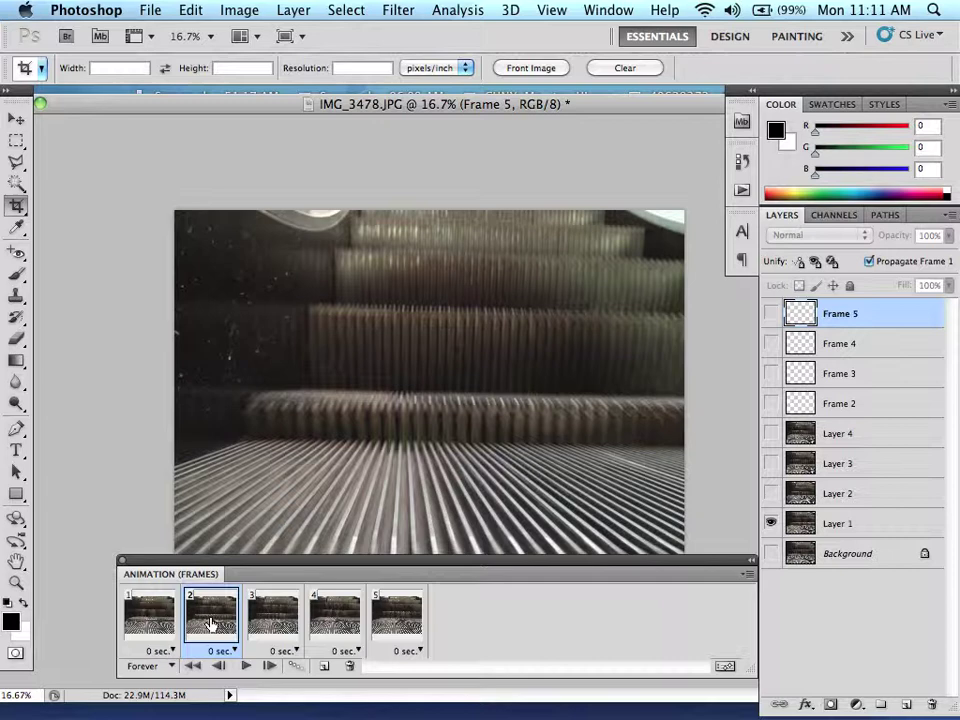
left_click(279, 626)
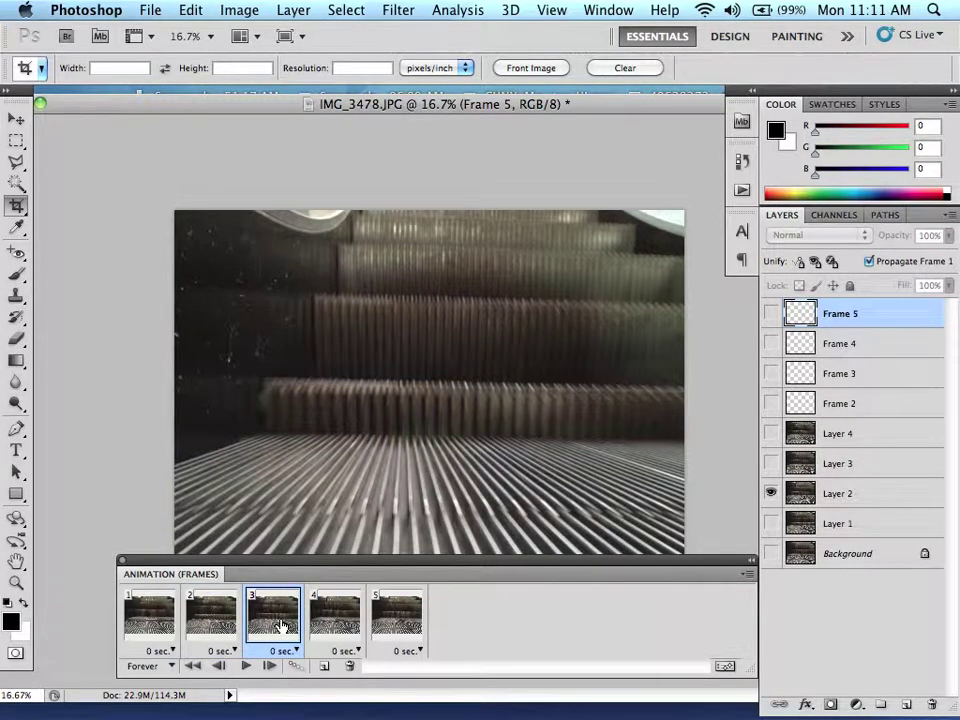
left_click(334, 627)
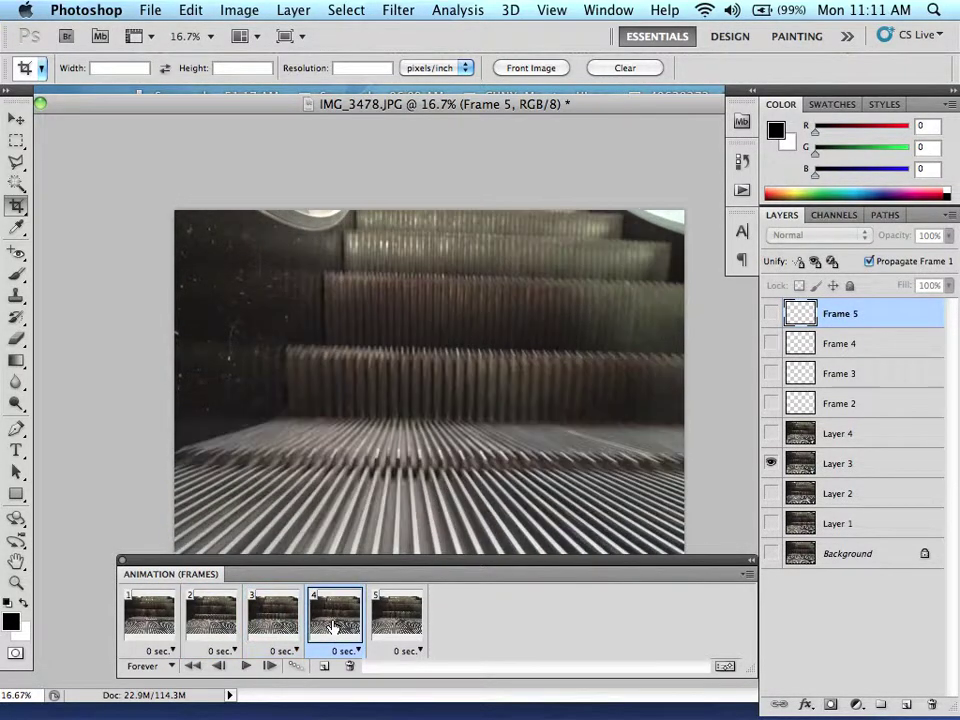
left_click(275, 615)
left_click(153, 610)
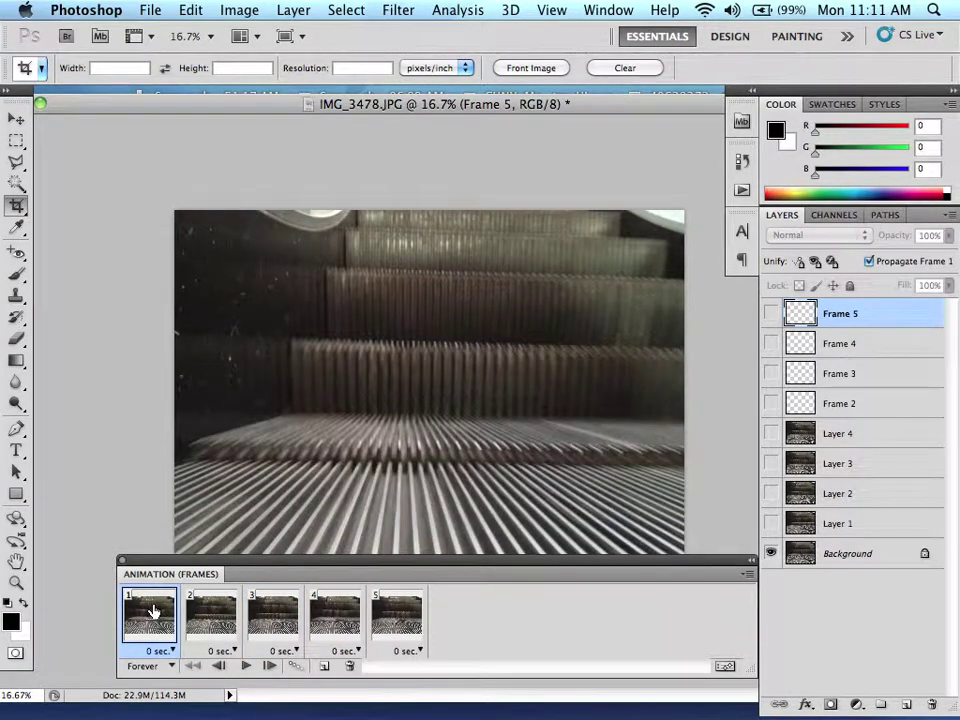
left_click(331, 623)
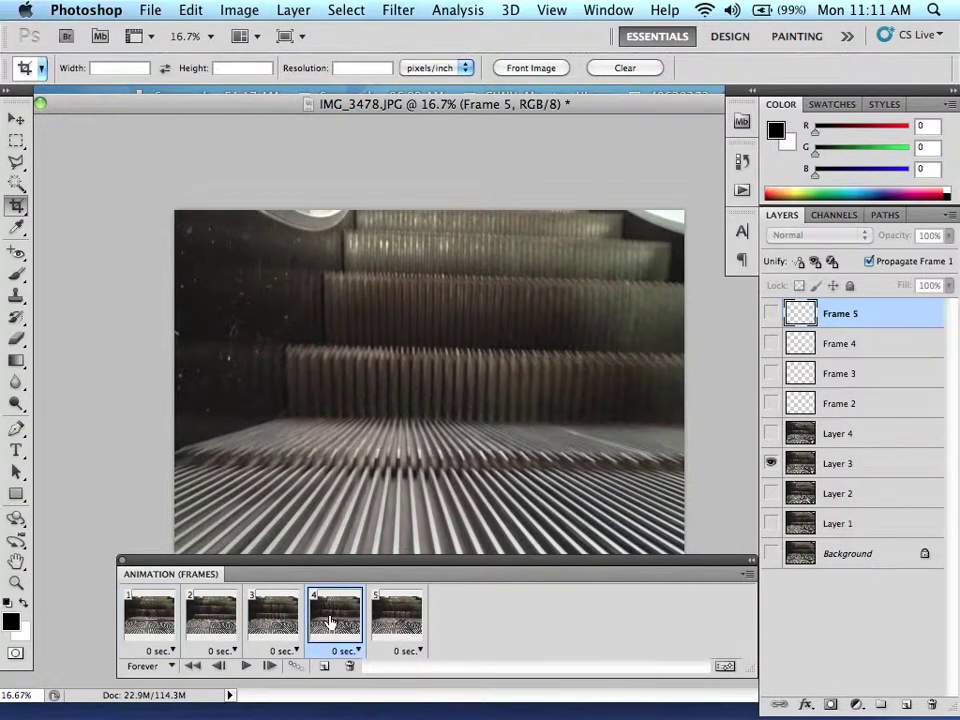
left_click(145, 619)
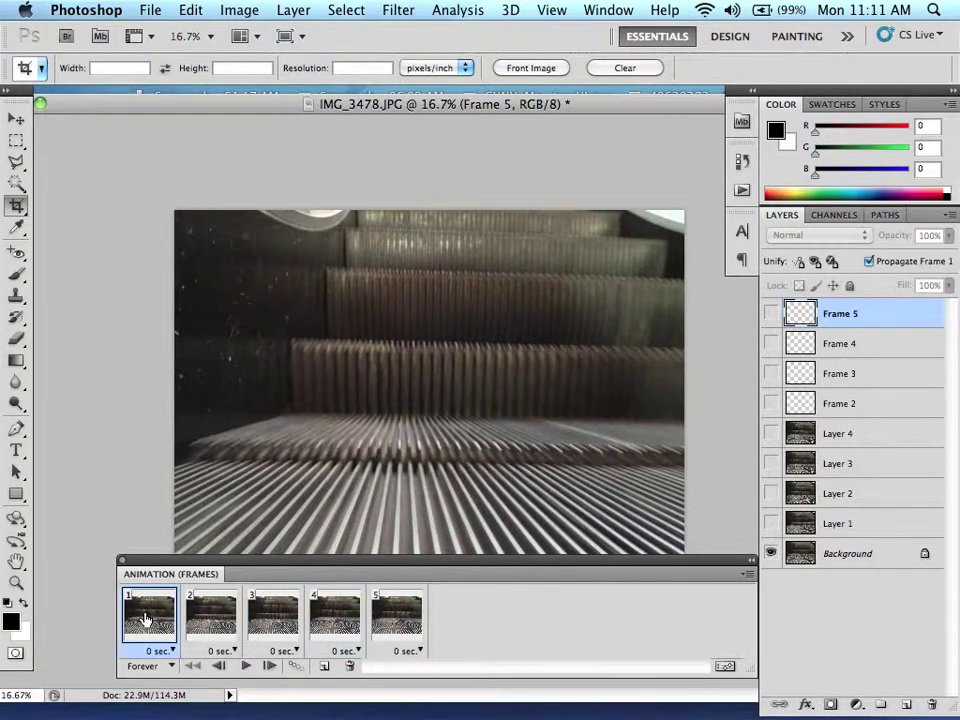
left_click(349, 625)
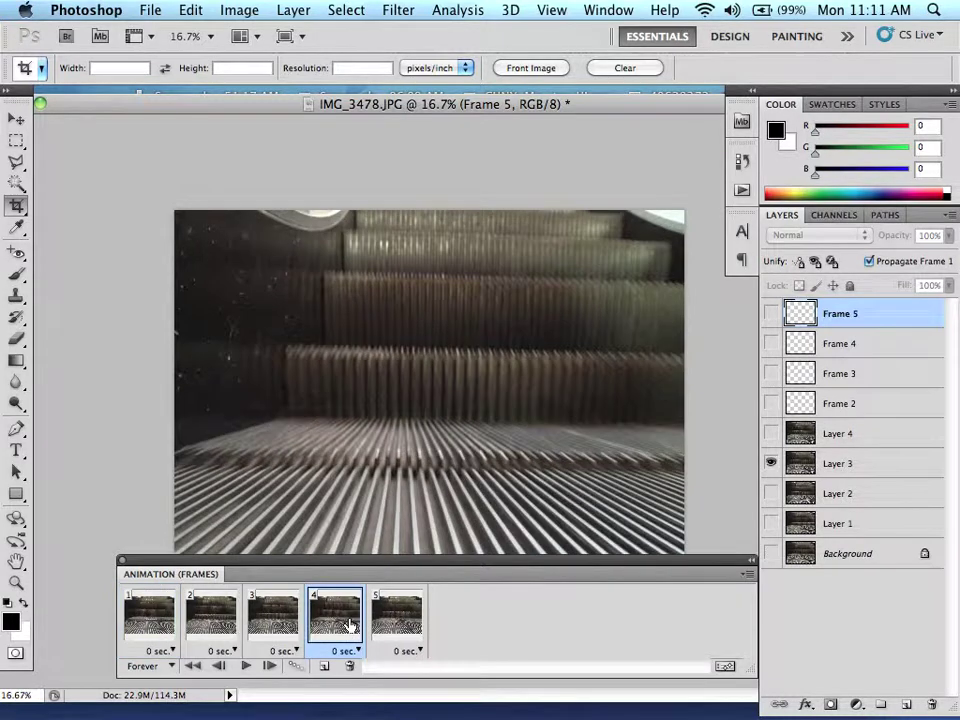
left_click(396, 628)
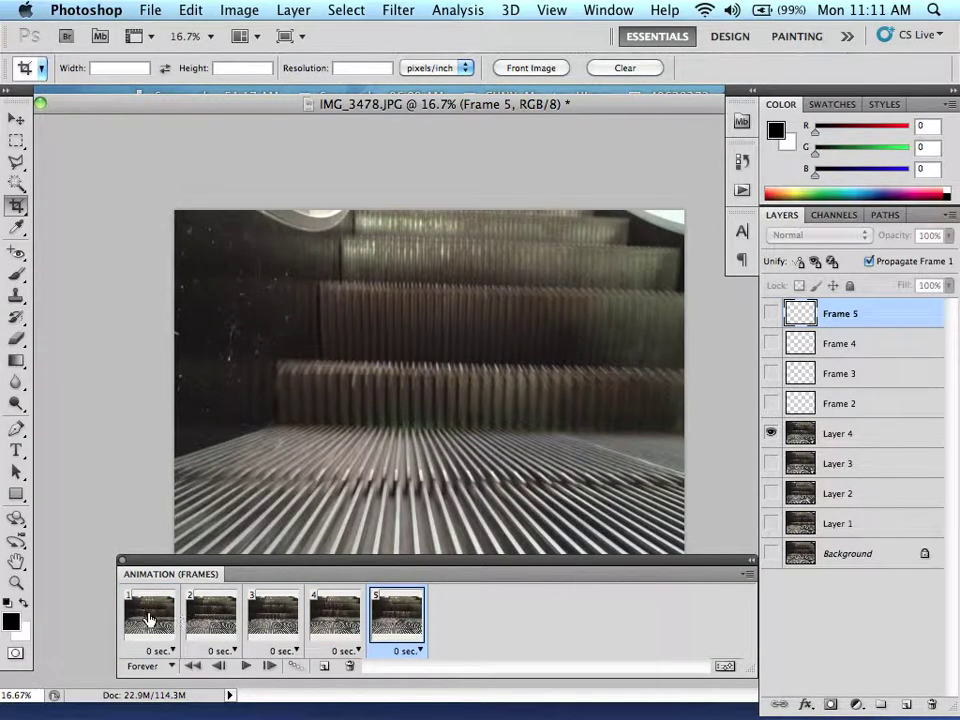
left_click(143, 621)
left_click(215, 627)
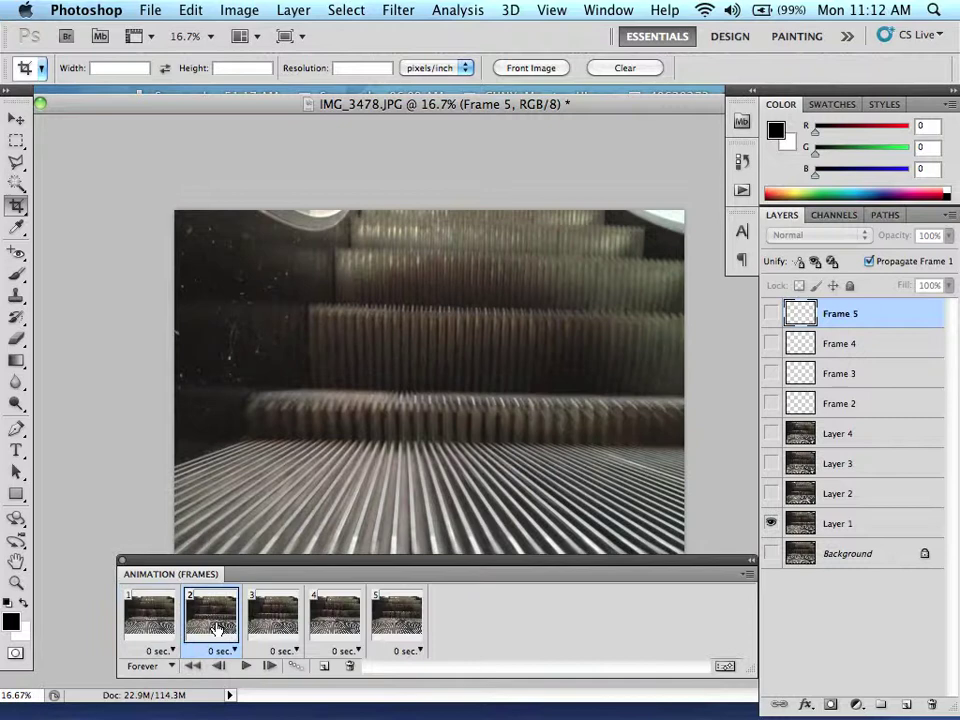
left_click(280, 620)
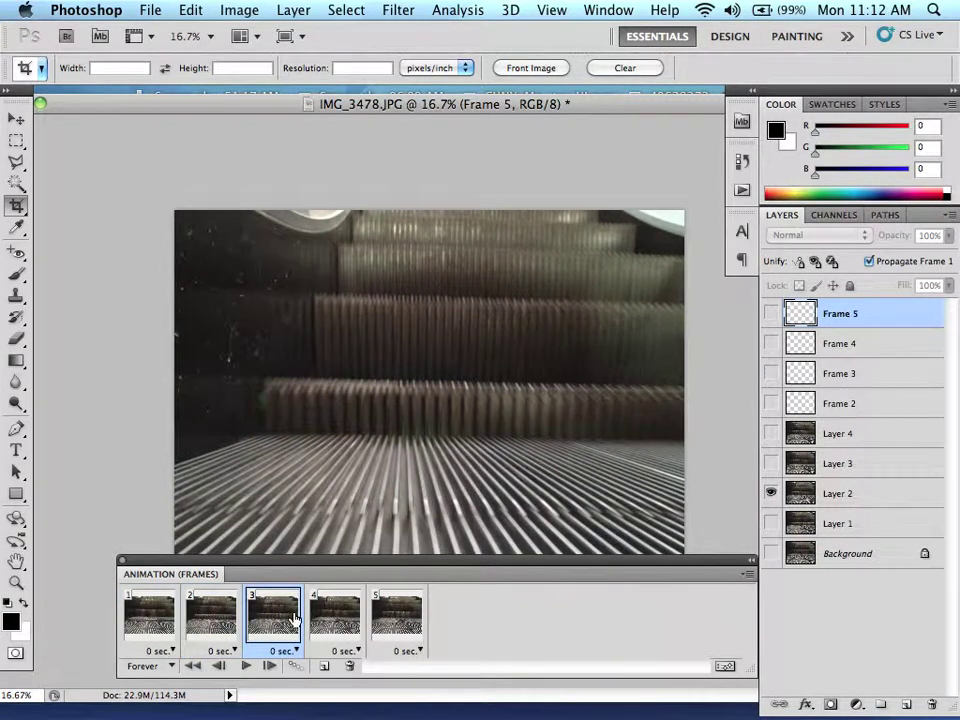
left_click(338, 621)
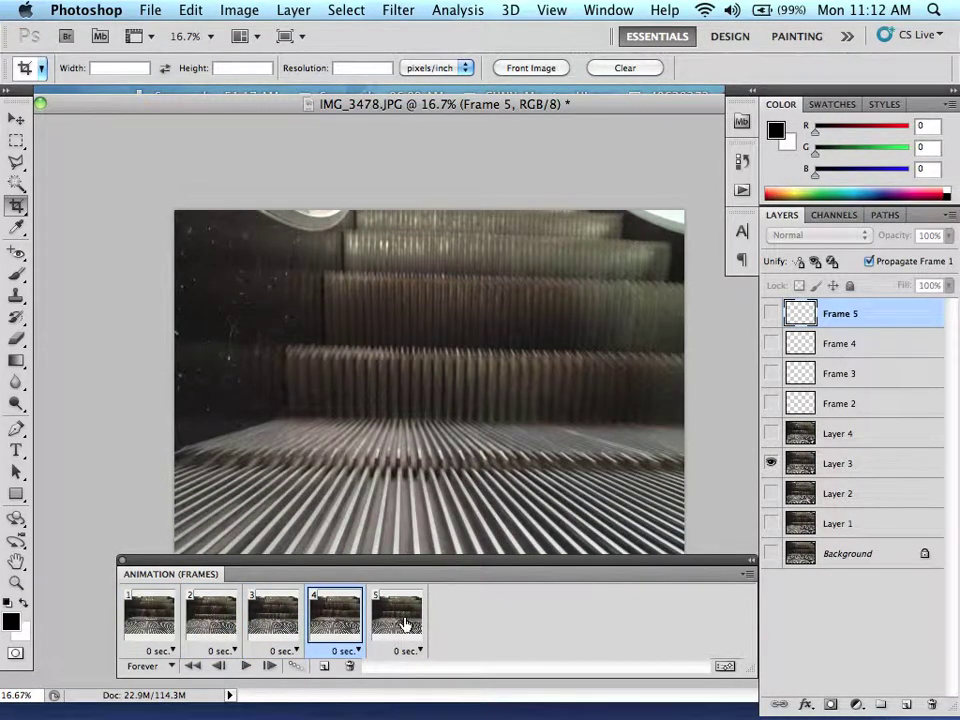
Delete frames 4 and 5, preview the three-frame loop, and move the Animation panel lower.
left_click(748, 574)
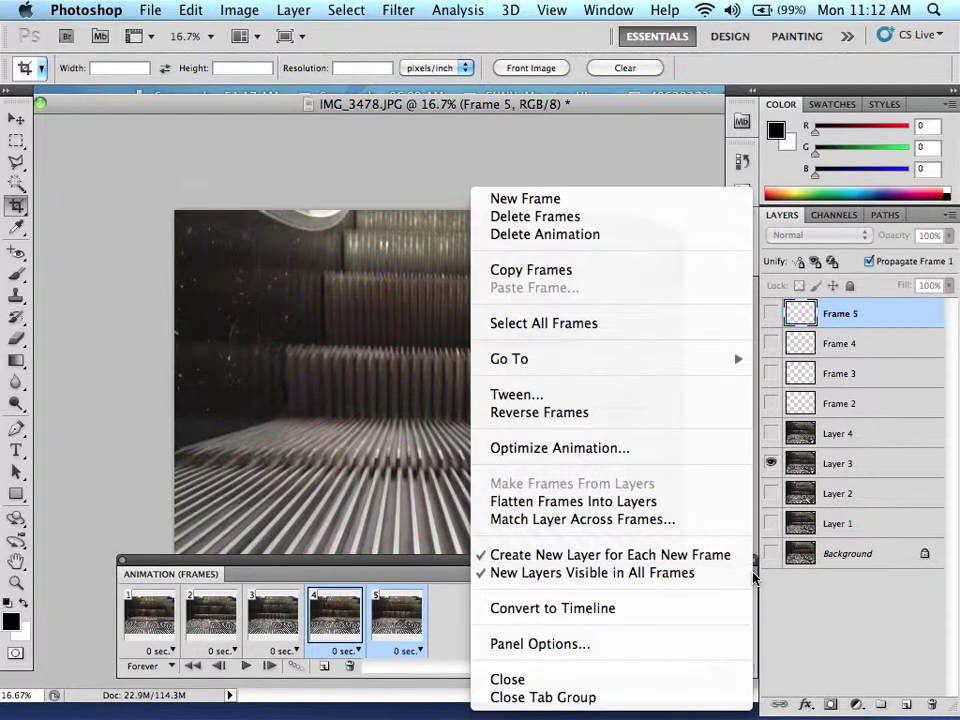
left_click(615, 217)
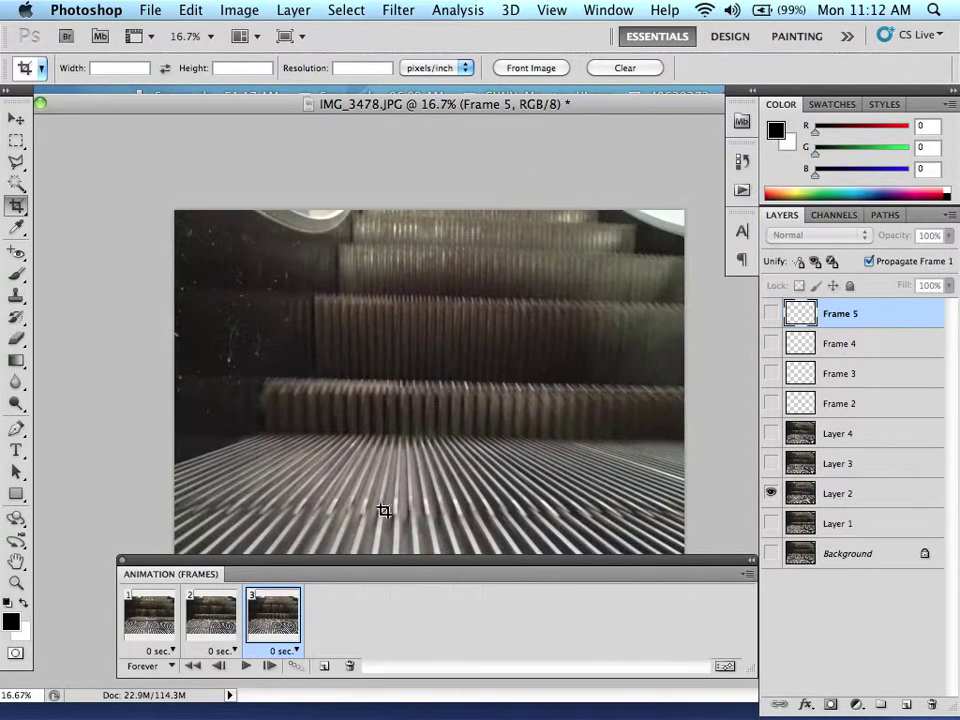
left_click(248, 668)
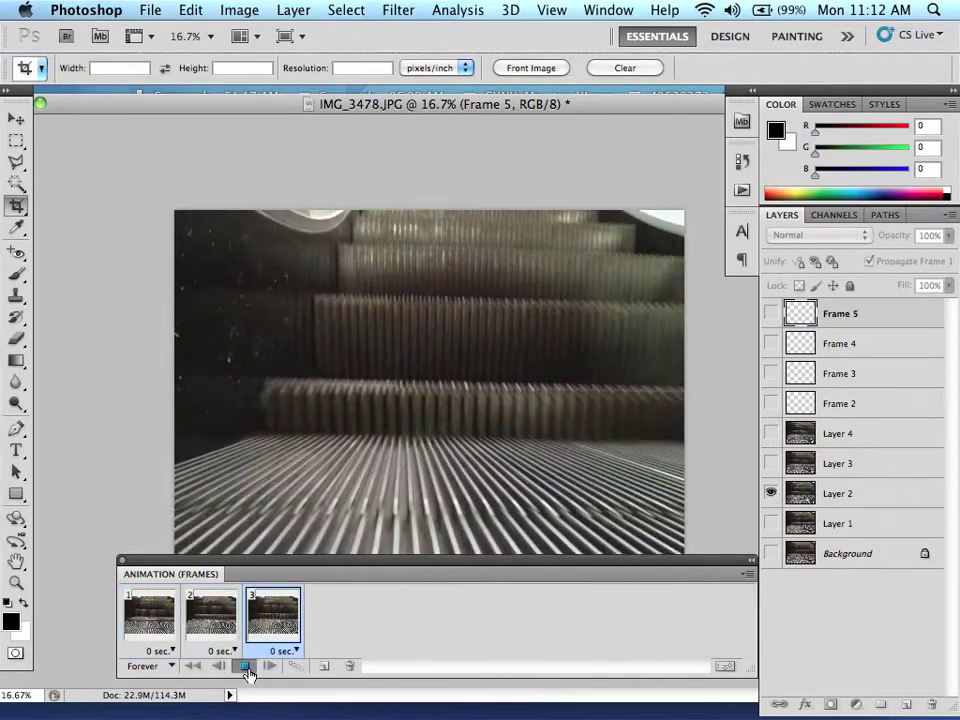
left_click(245, 666)
left_click_drag(452, 561, 420, 602)
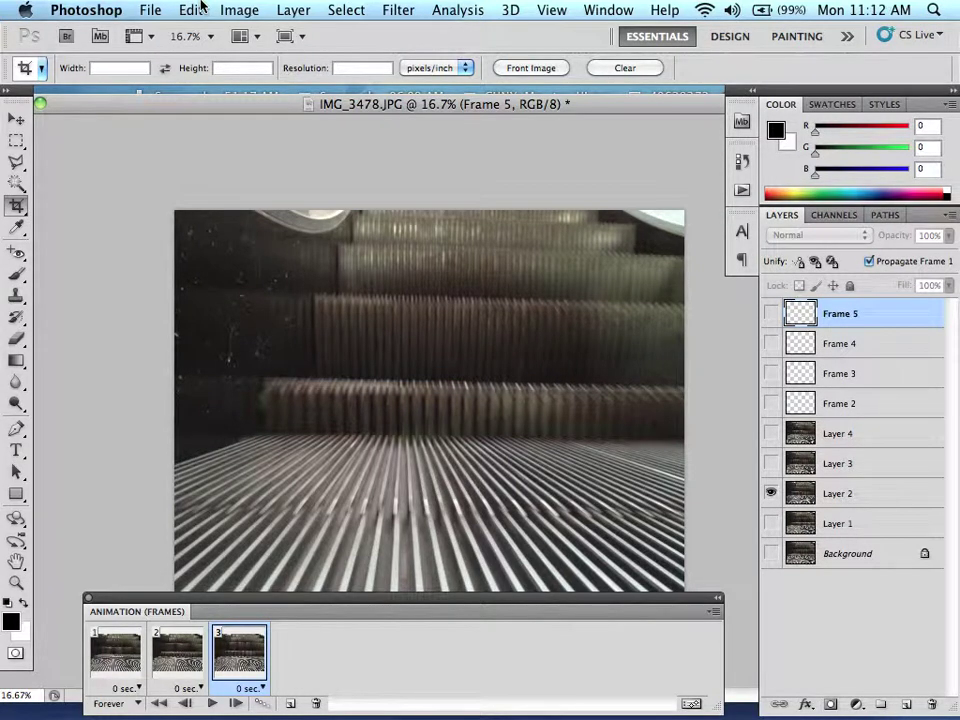
Resize the image to 580 px wide (580×435) with proportions constrained in Image Size.
left_click(252, 9)
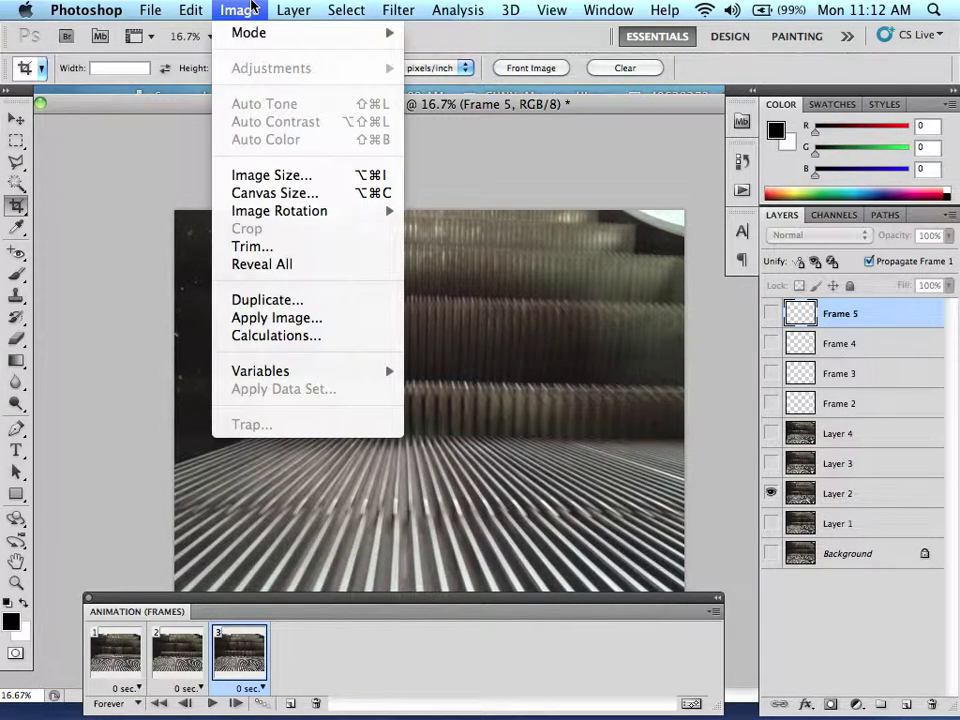
left_click(271, 177)
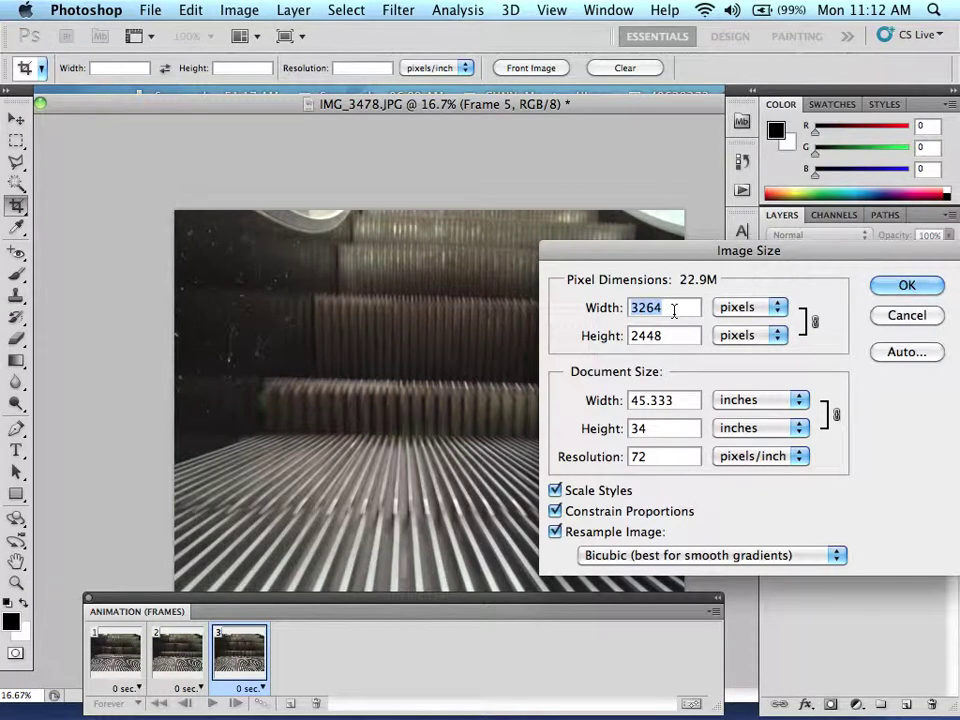
type("580")
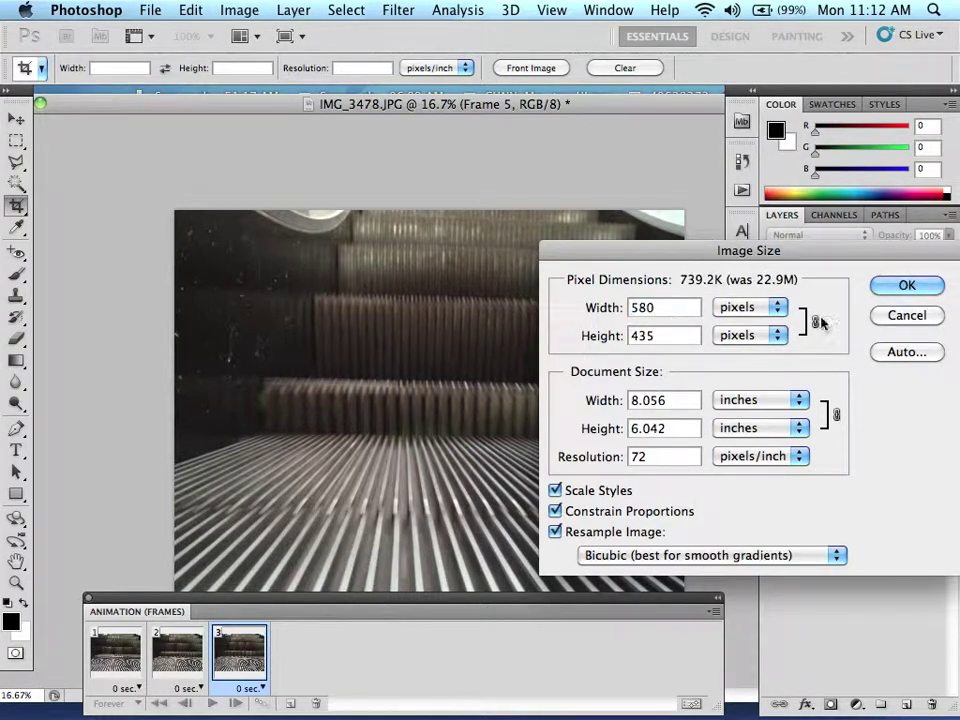
left_click(929, 290)
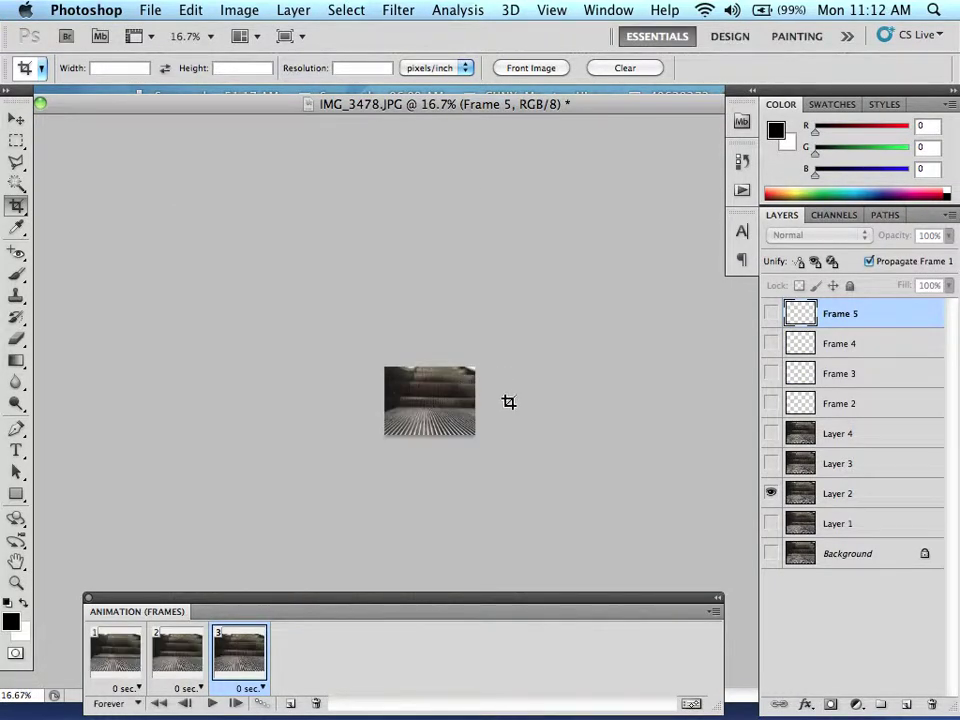
Float the document in its own window and zoom the resized image to 100%.
left_click(461, 345)
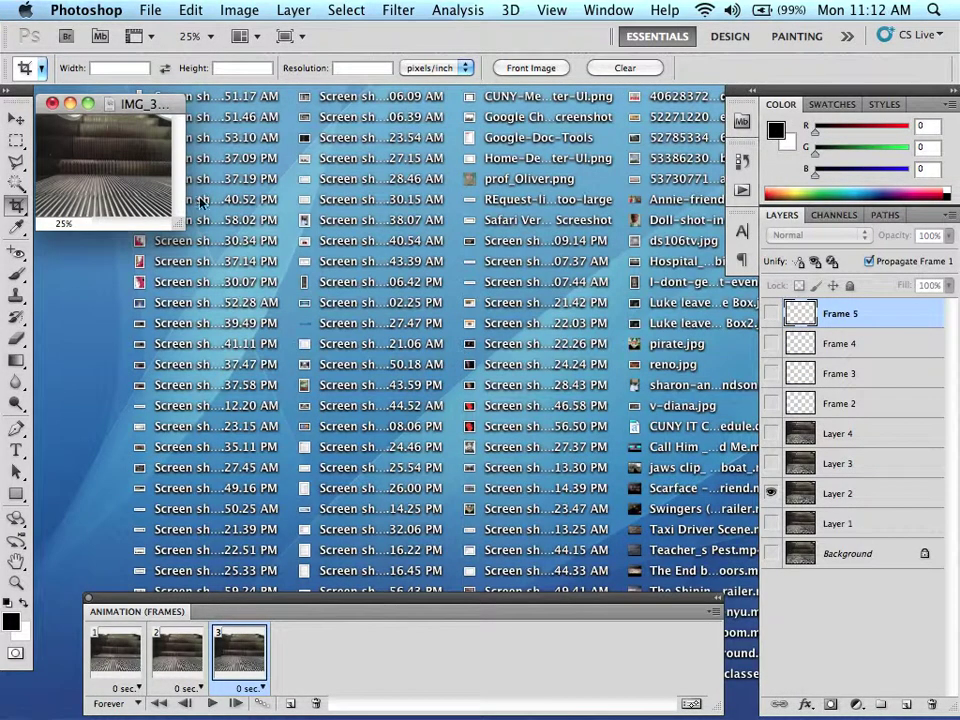
left_click(90, 131)
left_click(169, 153)
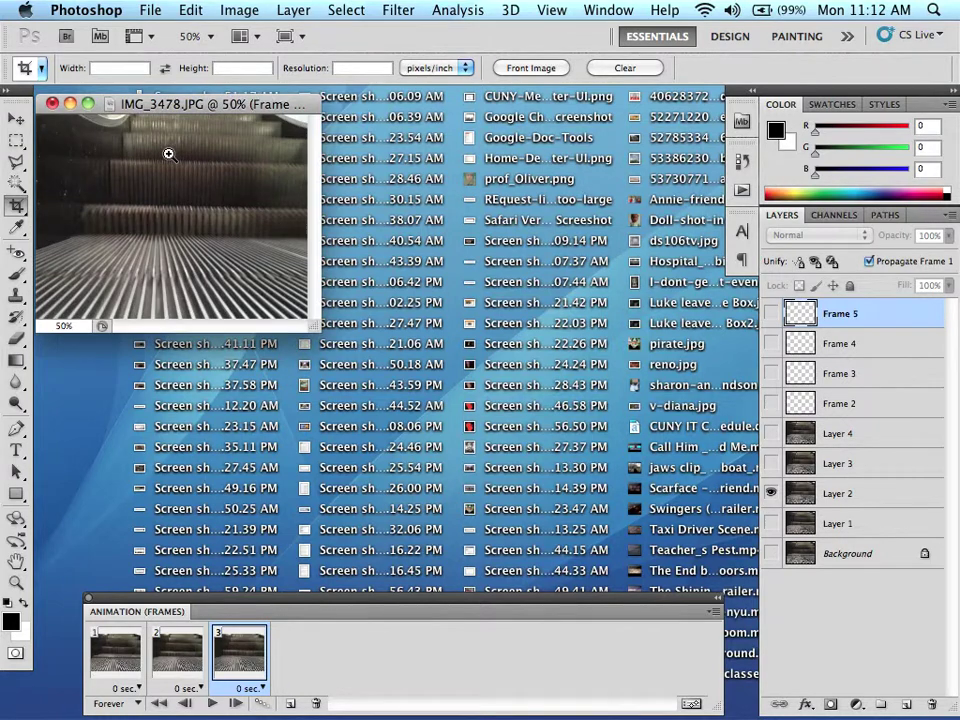
left_click(169, 153)
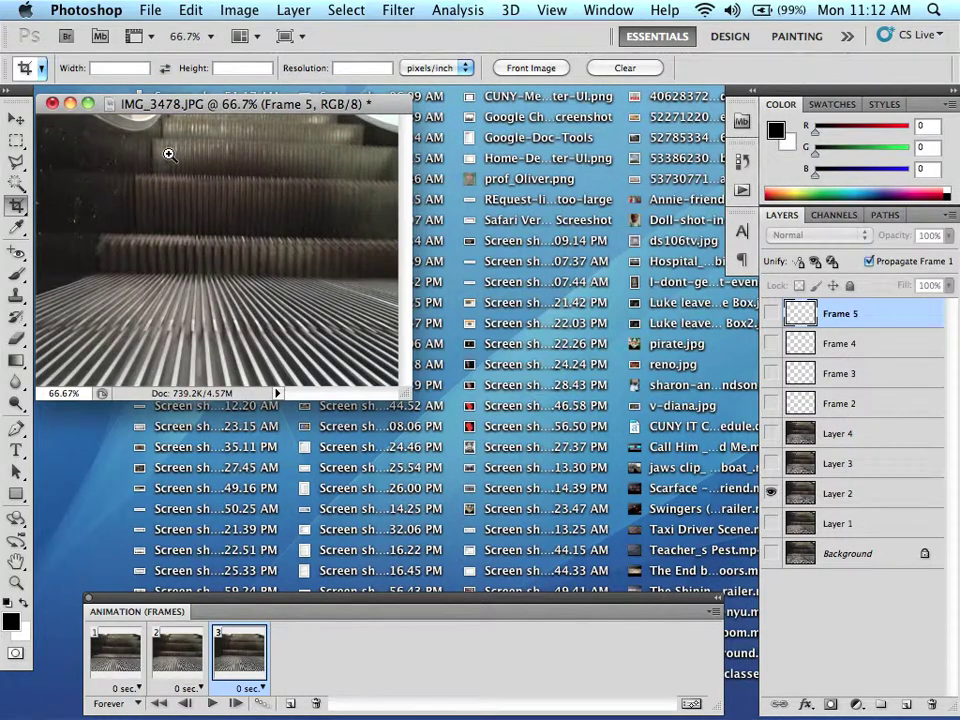
left_click(236, 150)
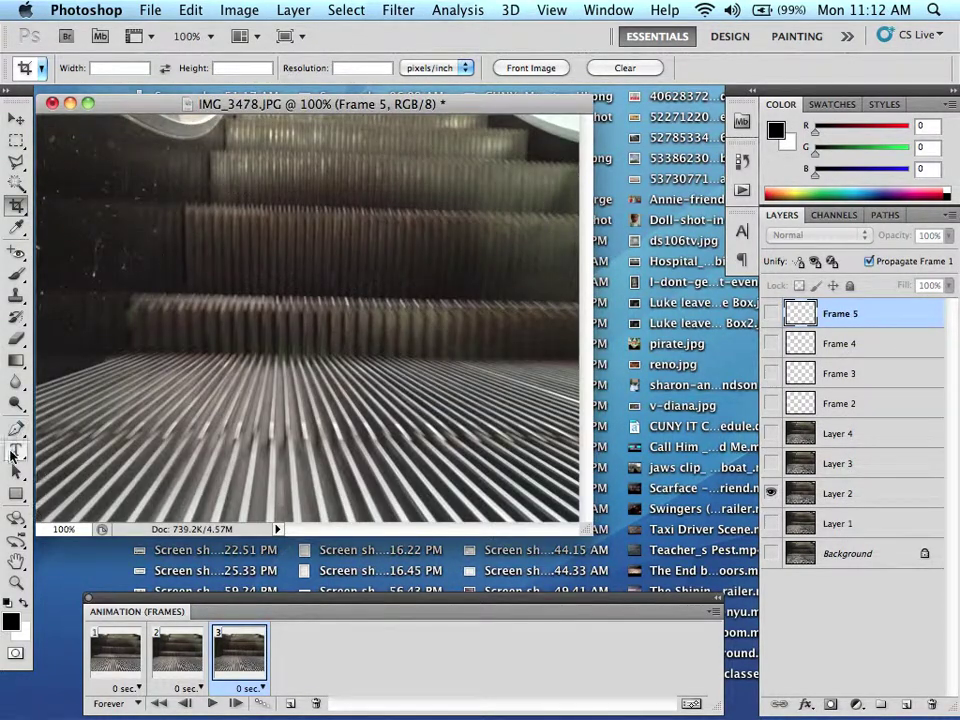
Enlarge the document window around the image and play the animation.
left_click(16, 582)
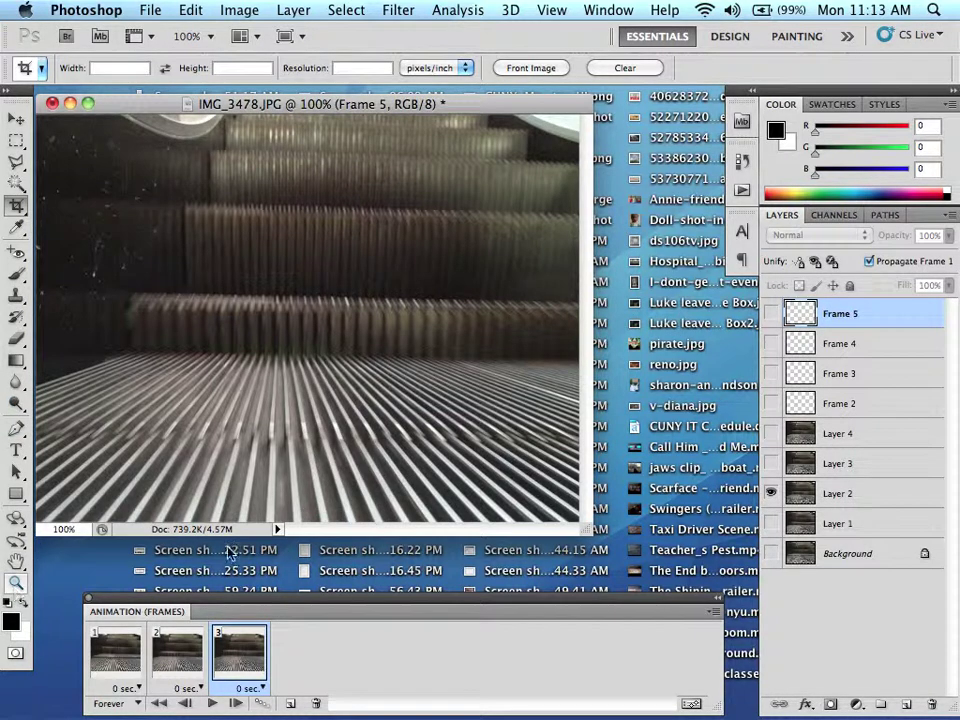
left_click_drag(586, 525, 674, 575)
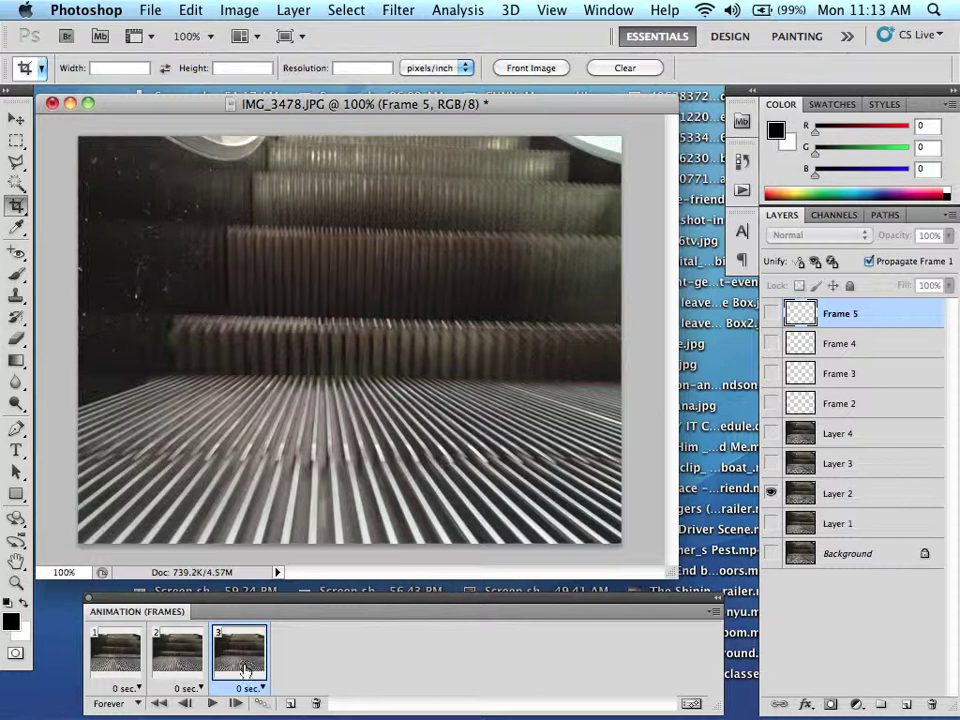
left_click(212, 704)
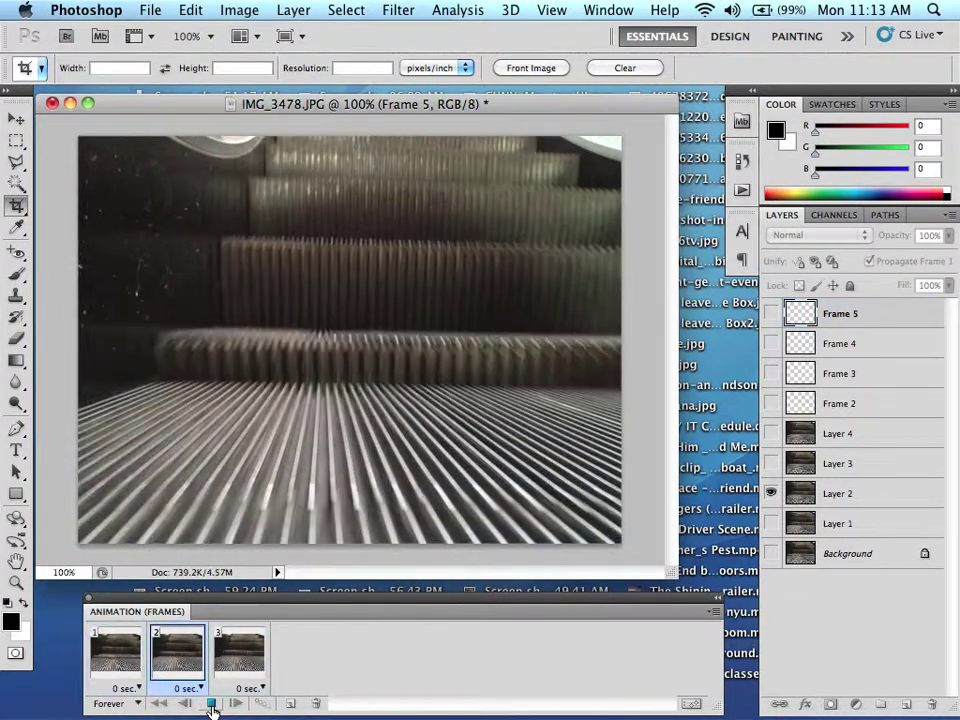
Set the delay of frames 1, 2 and 3 to 0.2 seconds, then replay to check timing.
left_click(212, 704)
left_click(129, 690)
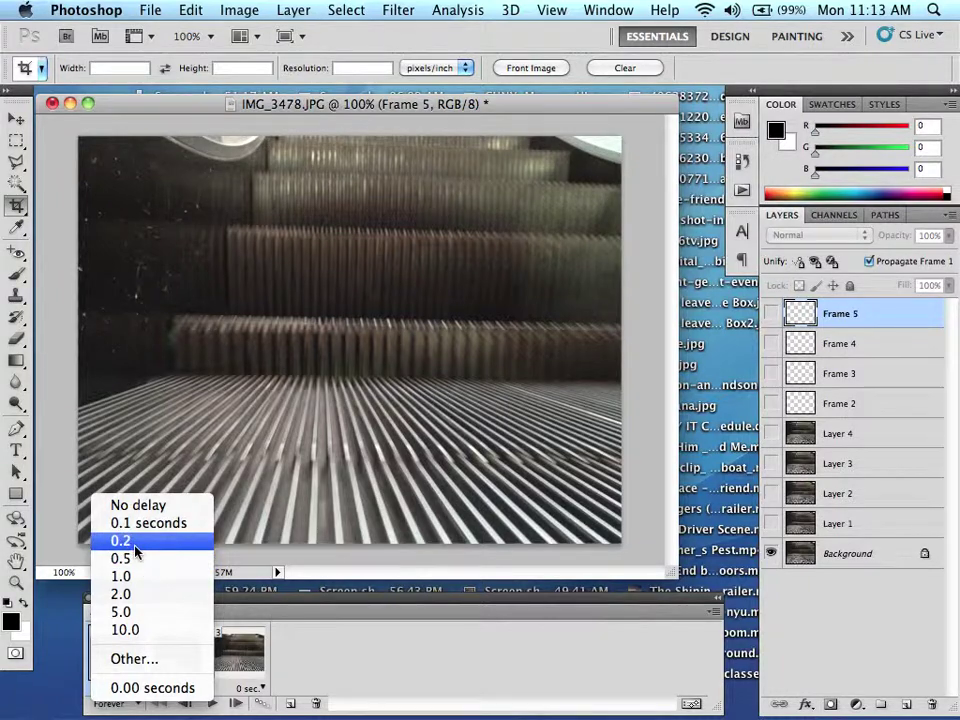
left_click(135, 541)
left_click(197, 690)
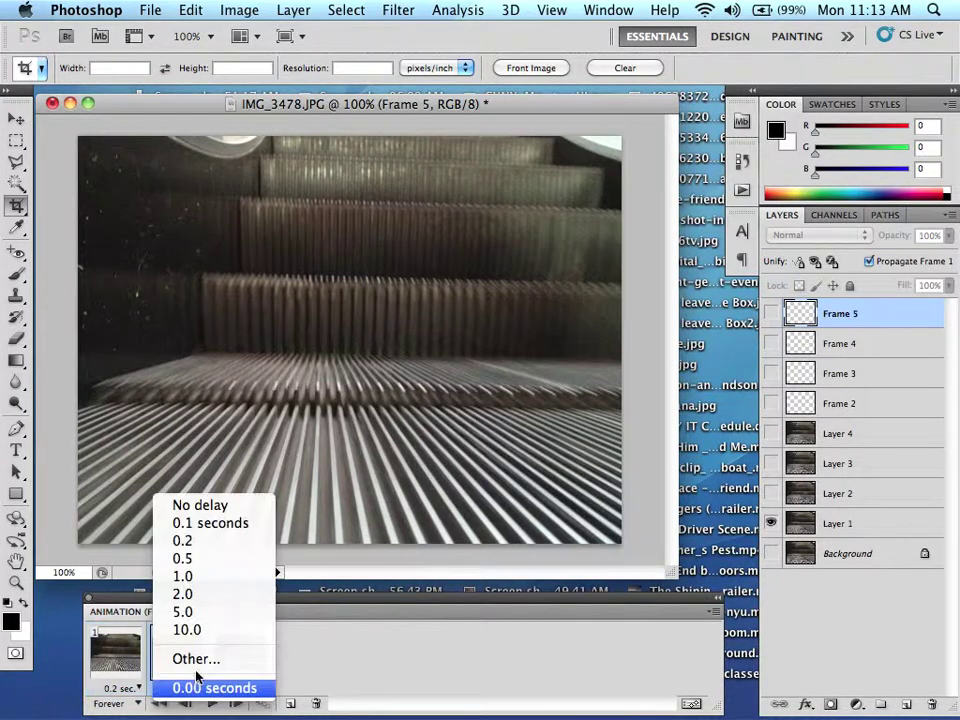
left_click(185, 540)
left_click(260, 687)
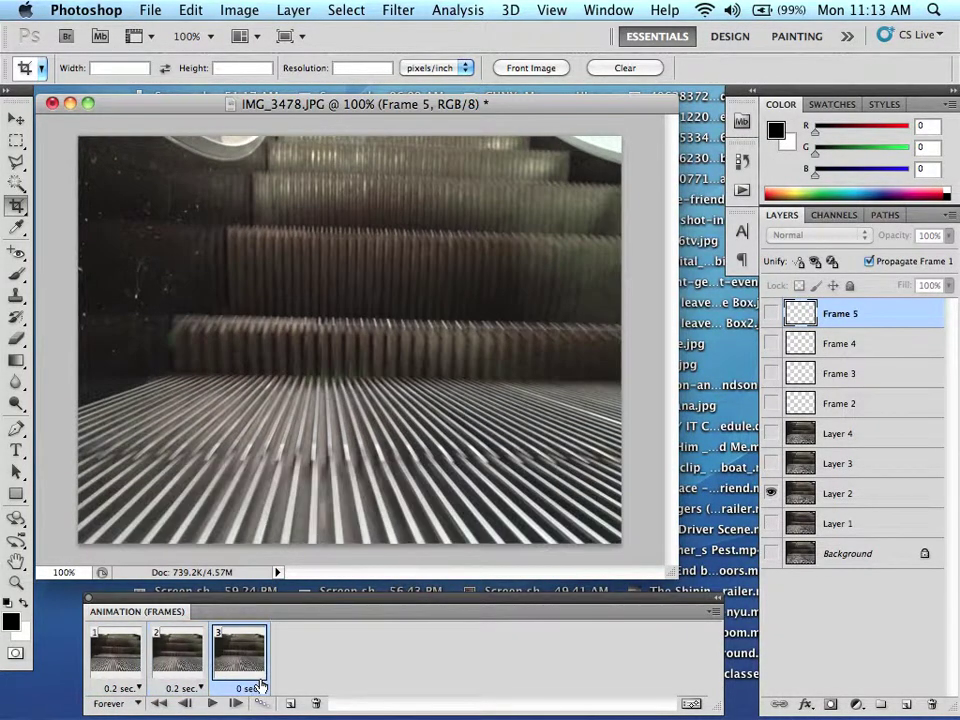
left_click(260, 690)
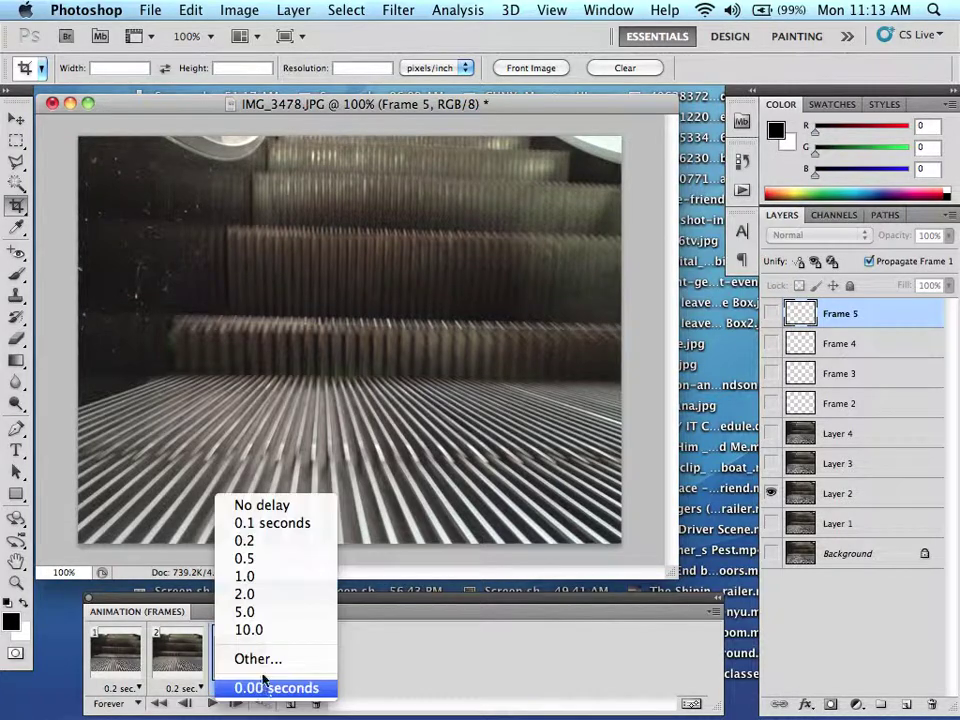
left_click(284, 544)
left_click(212, 704)
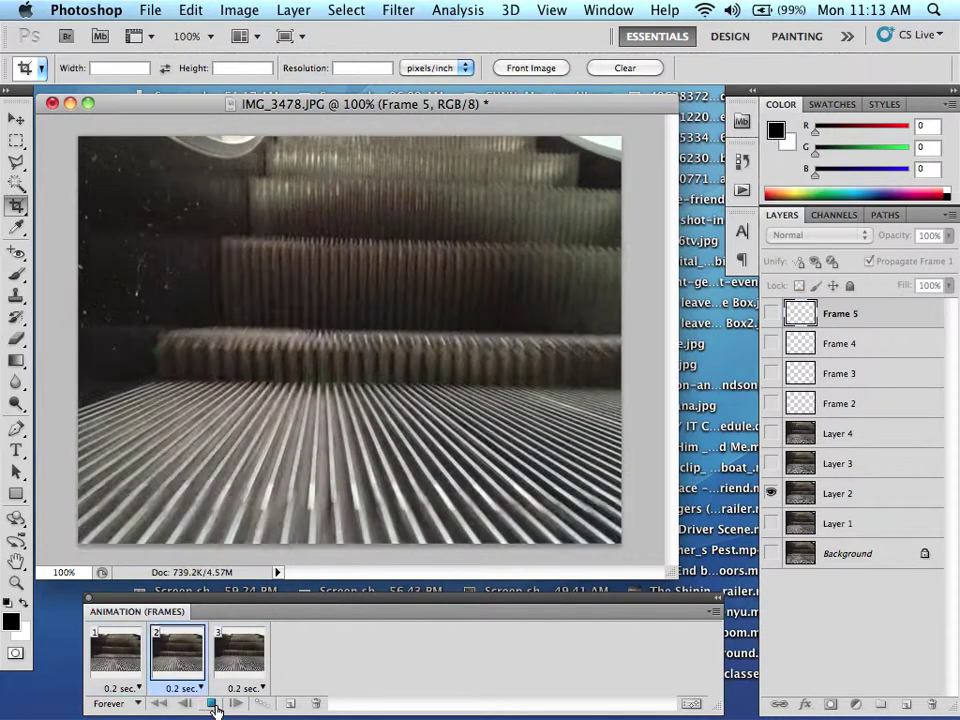
left_click(213, 705)
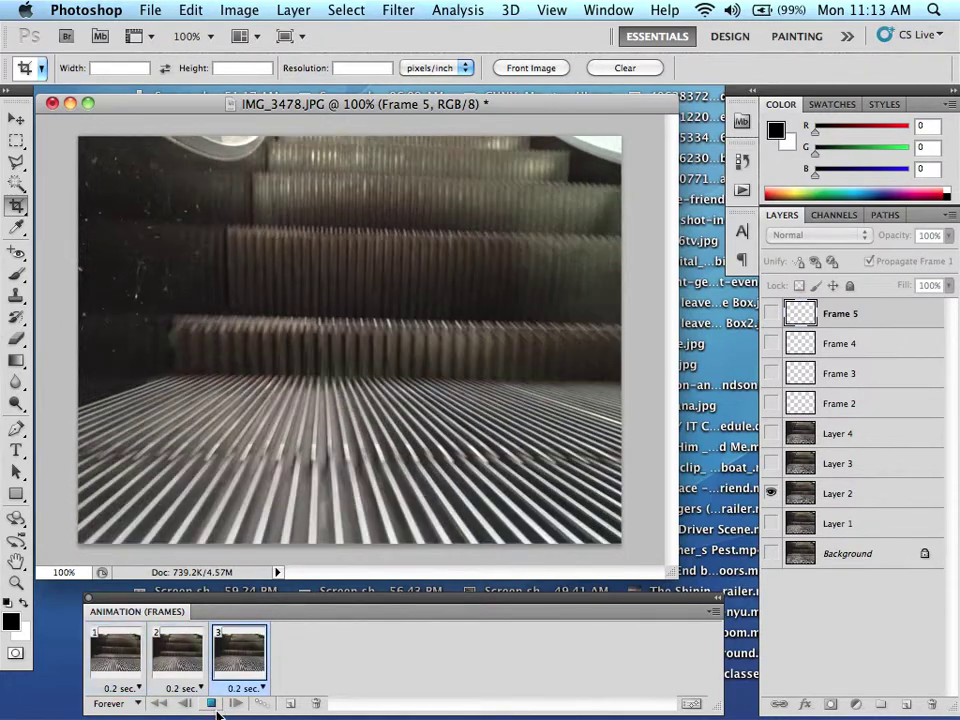
left_click(136, 689)
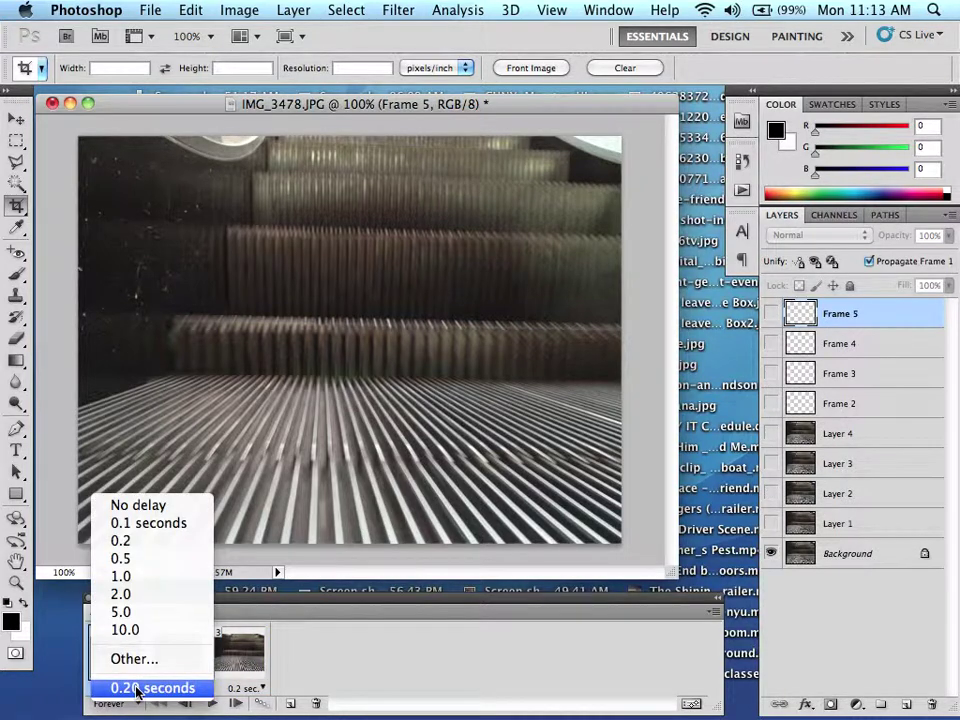
left_click(140, 595)
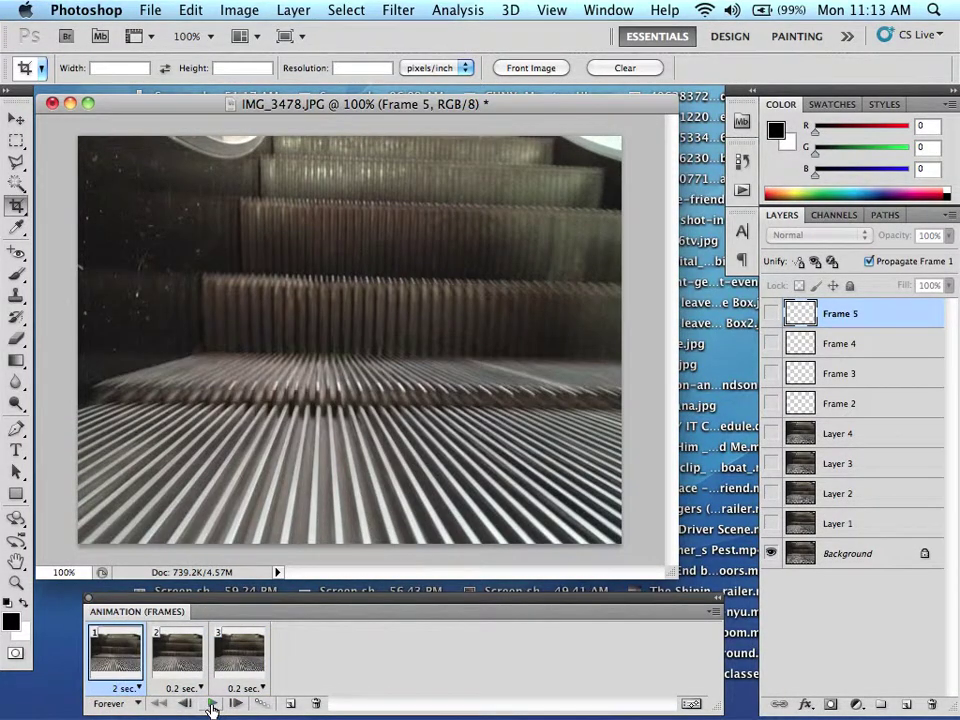
left_click(211, 705)
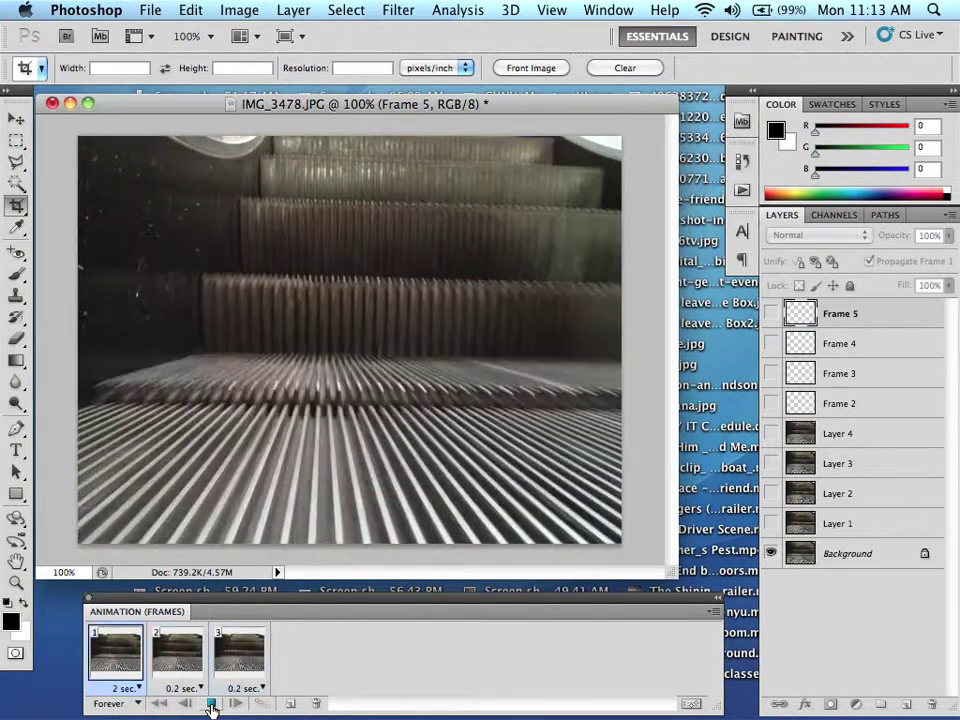
left_click(211, 706)
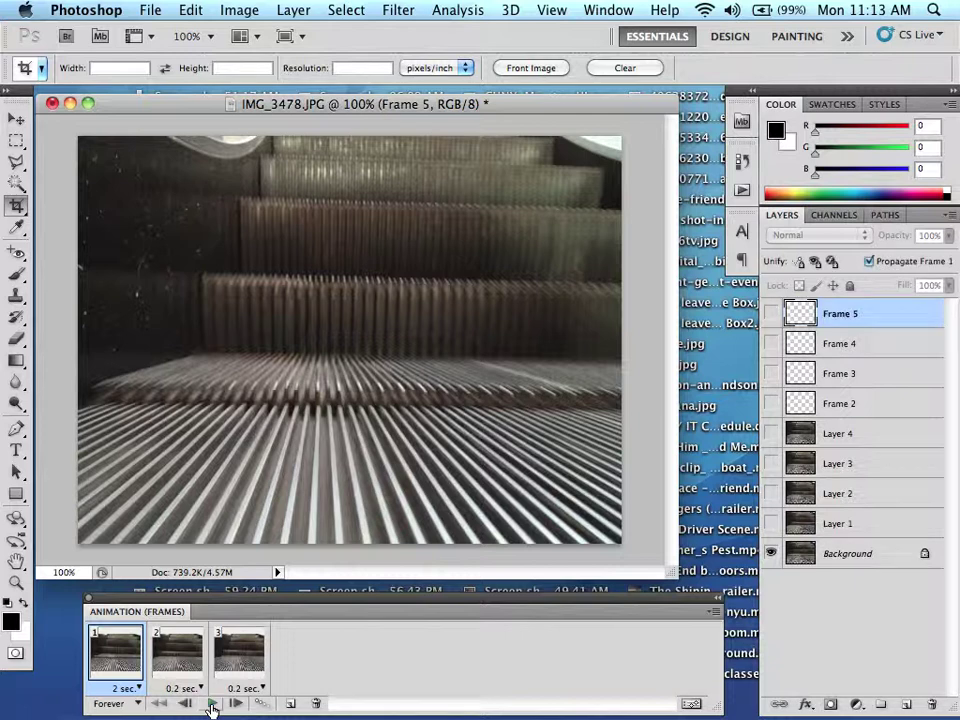
left_click(130, 690)
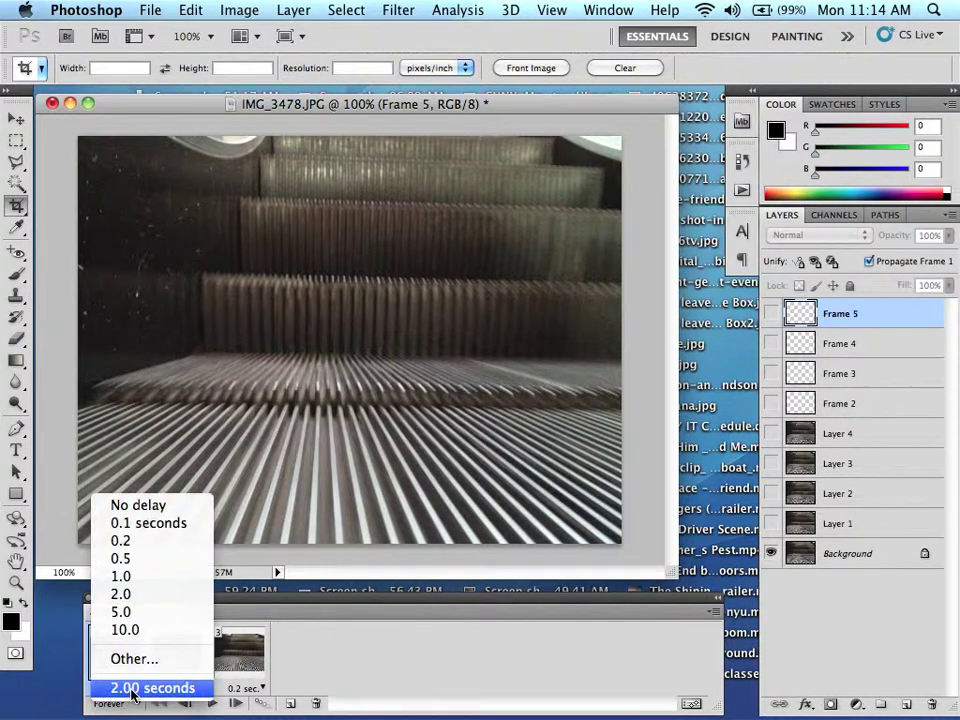
left_click(143, 545)
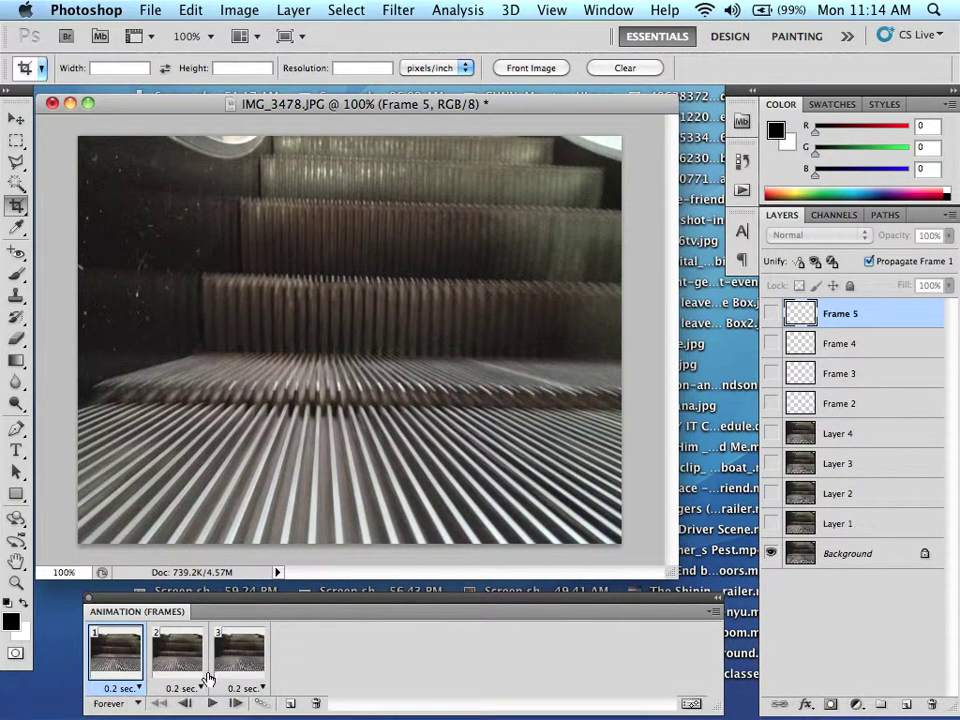
left_click(211, 706)
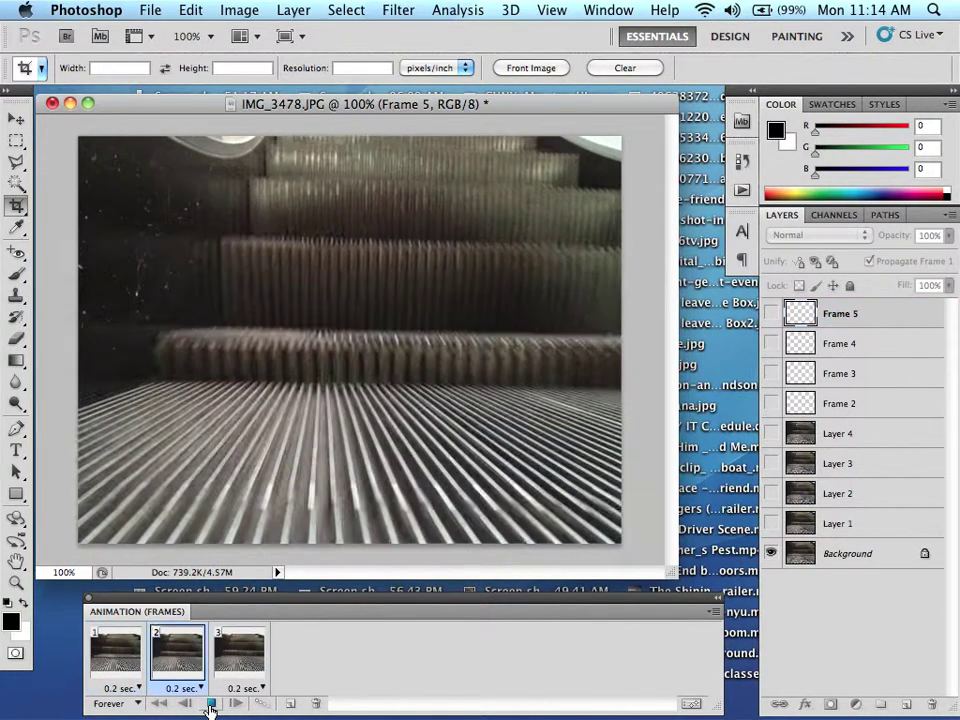
left_click(211, 706)
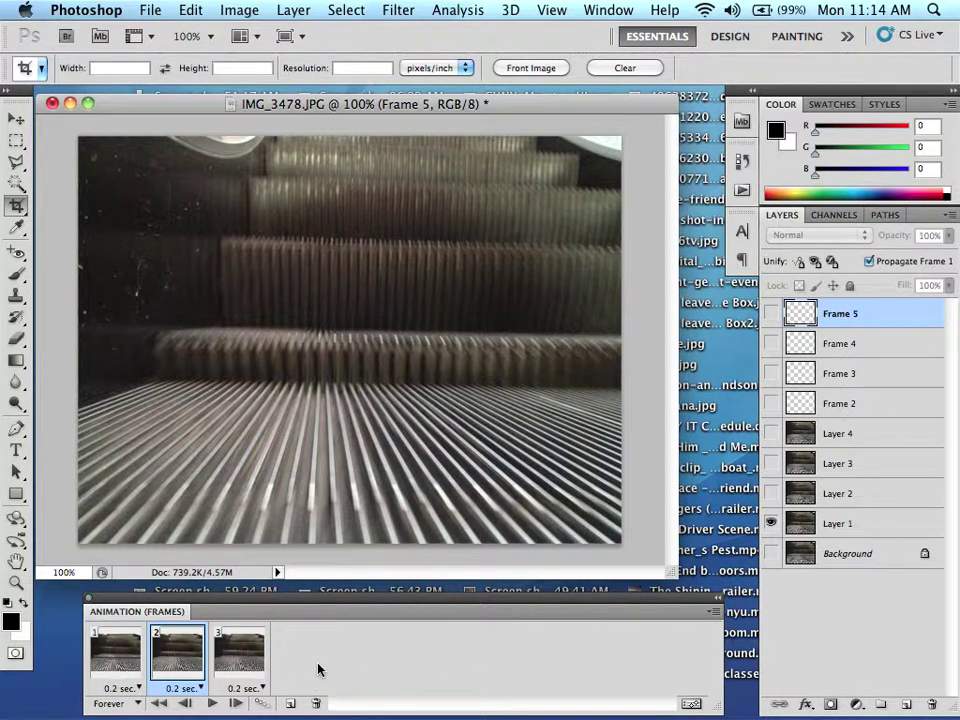
In Save for Web & Devices, change the output format from JPEG to GIF.
left_click(148, 10)
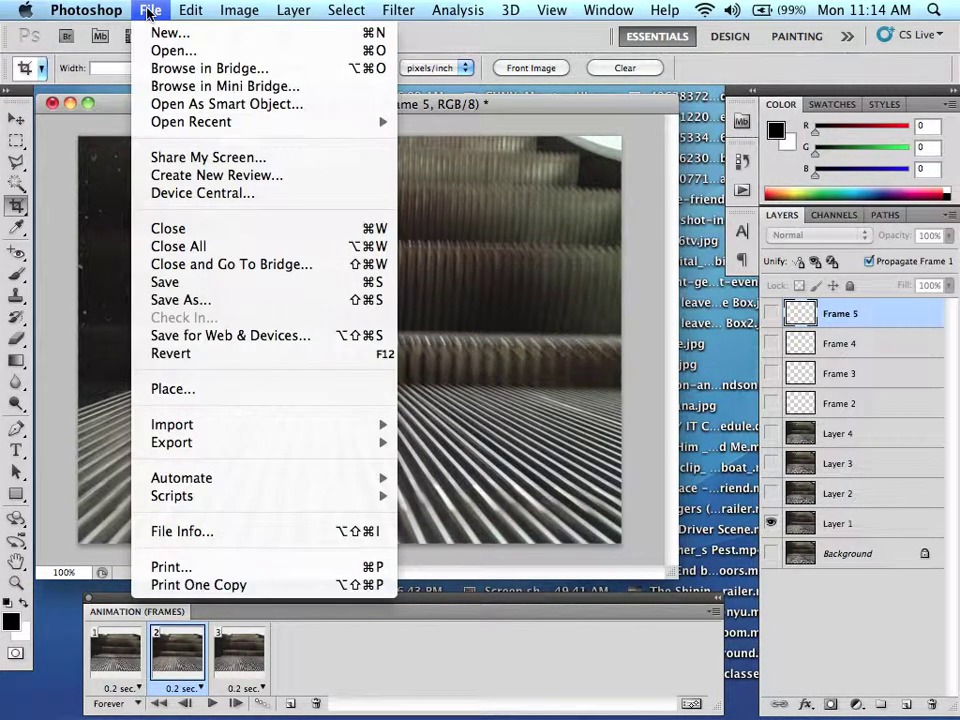
left_click(218, 336)
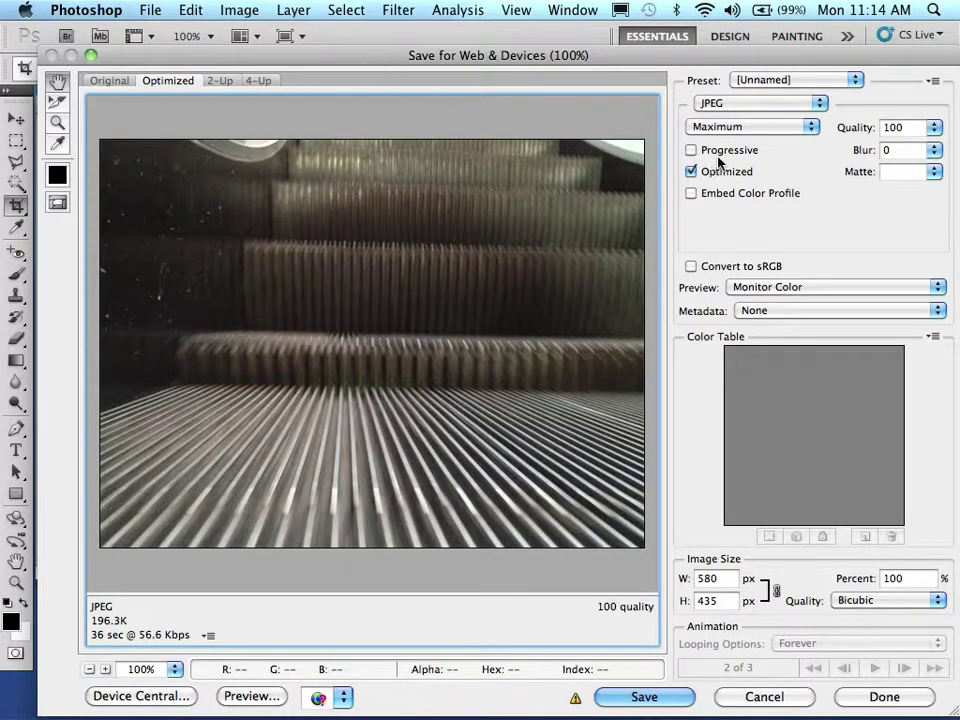
left_click(734, 103)
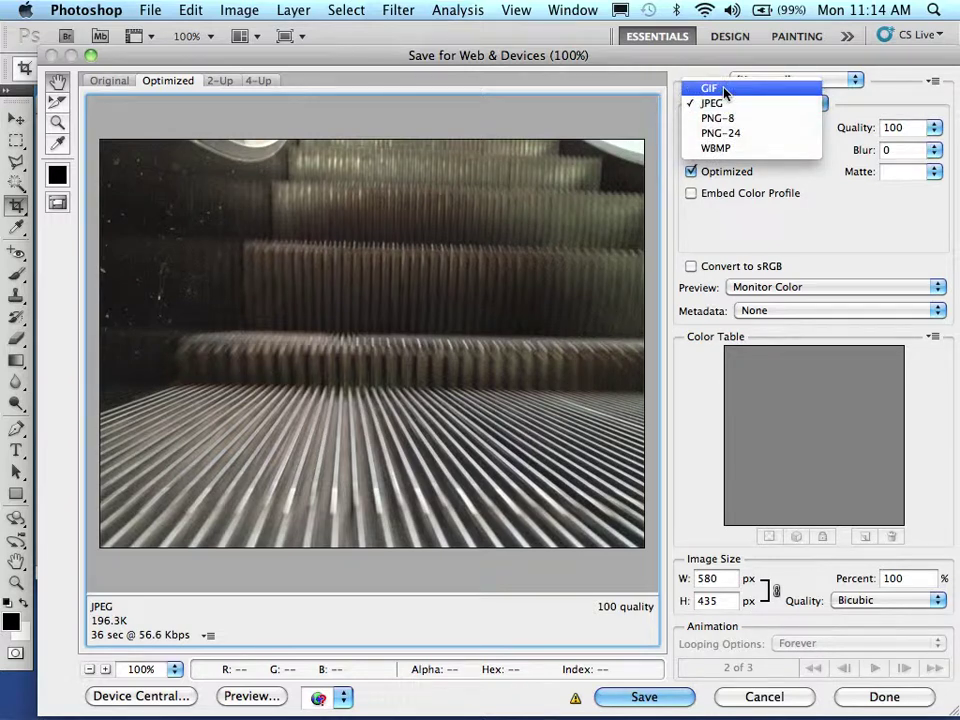
left_click(726, 89)
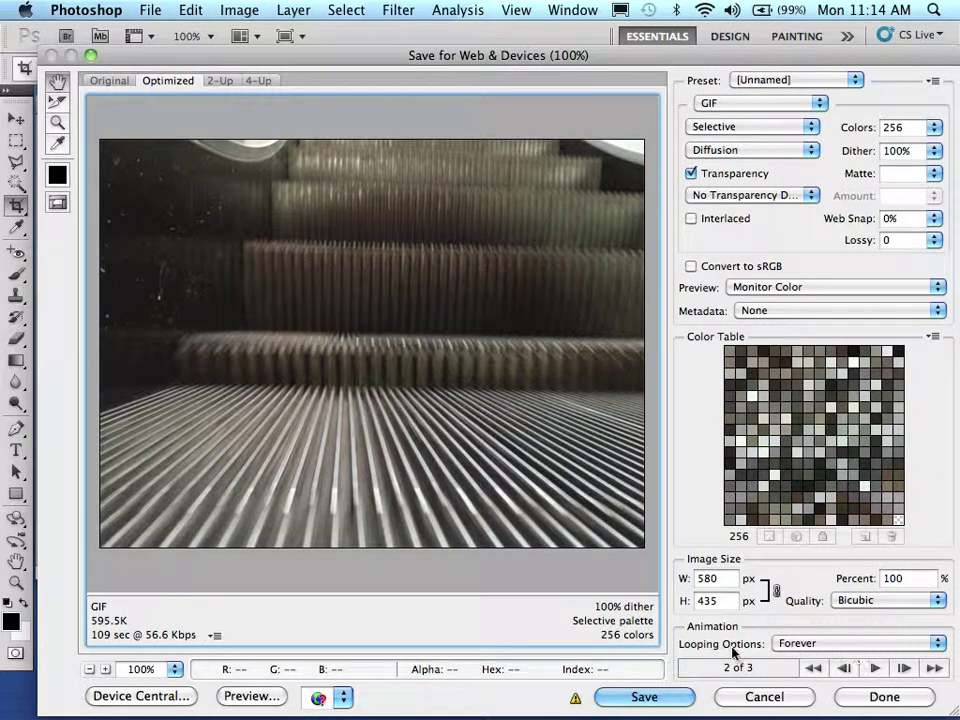
Save the GIF to the Desktop as Escalator.gif.
left_click(642, 696)
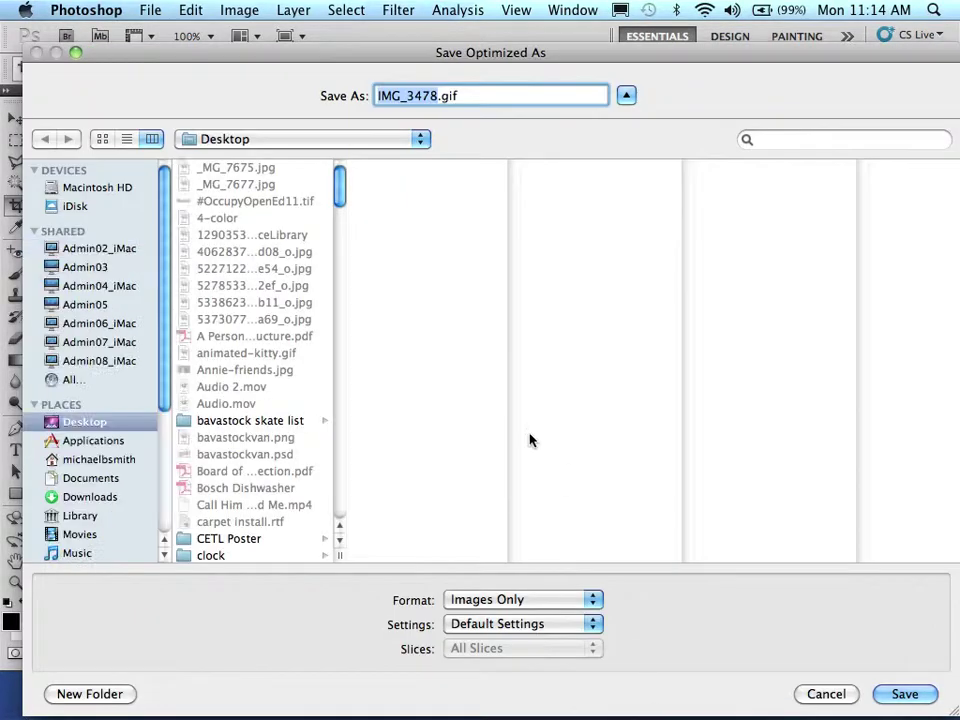
type("Esc")
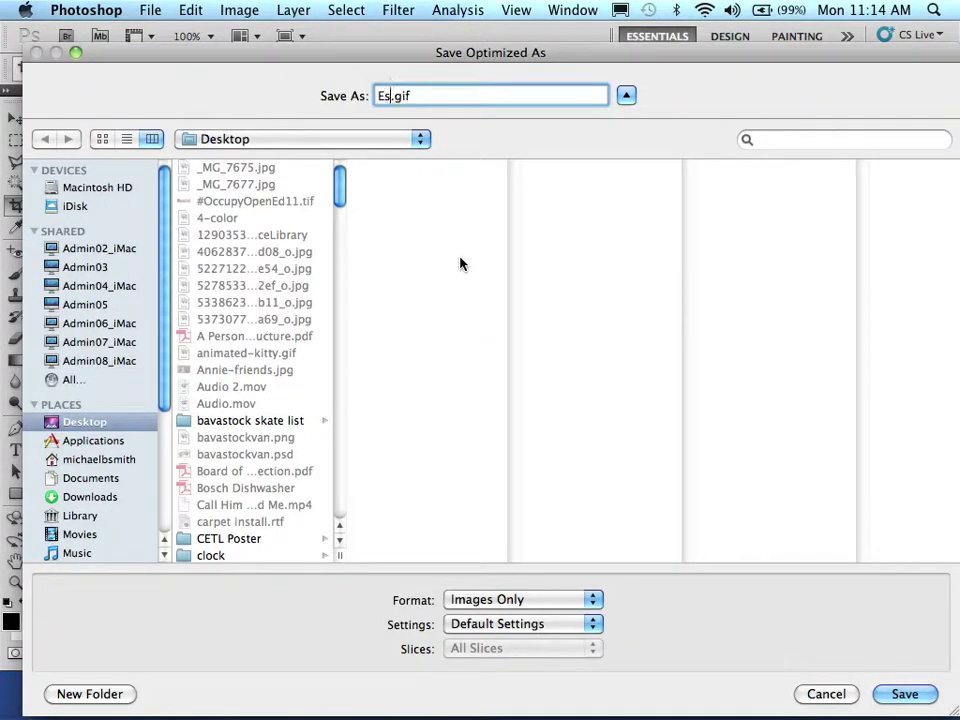
type("alator")
left_click(903, 694)
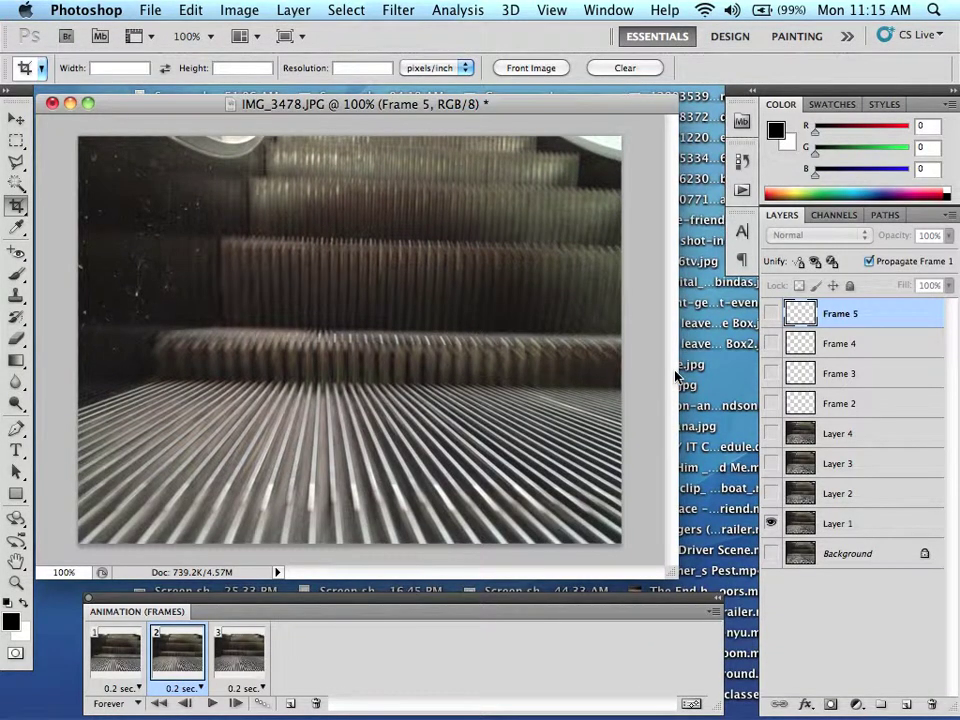
Open Escalator.gif from the Desktop in Chrome, then switch back to Camtasia.
key("super+Tab")
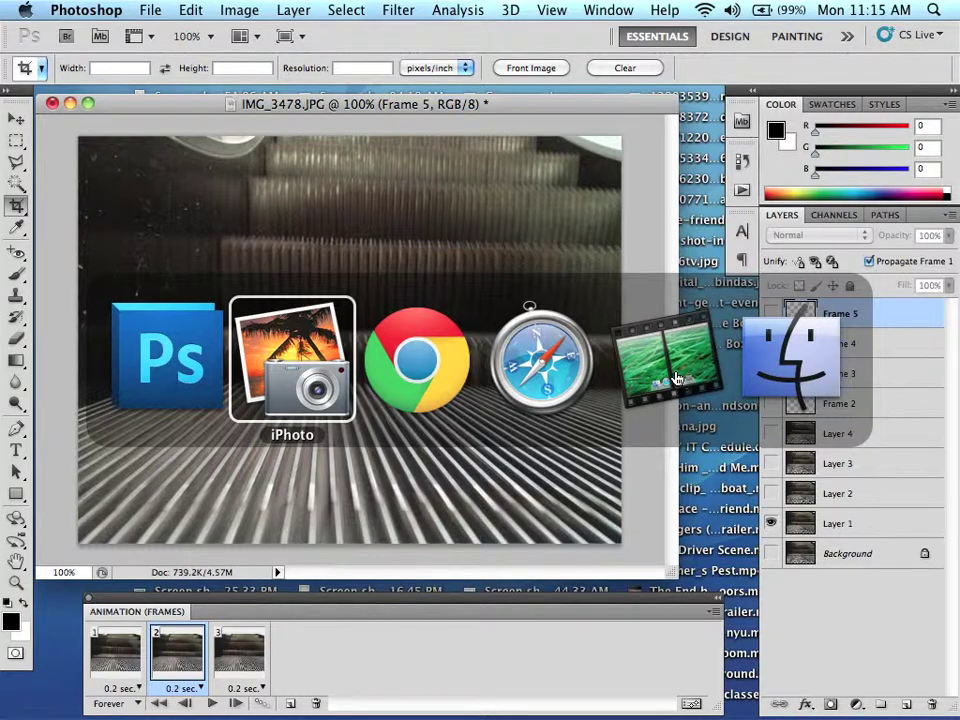
key("super+Tab")
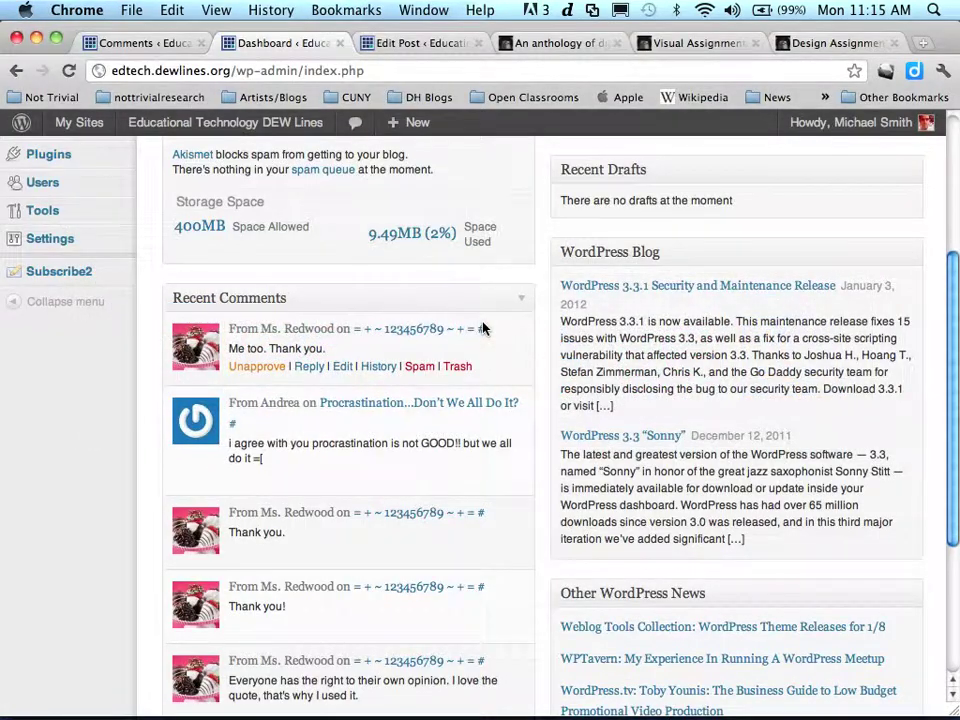
key("super+o")
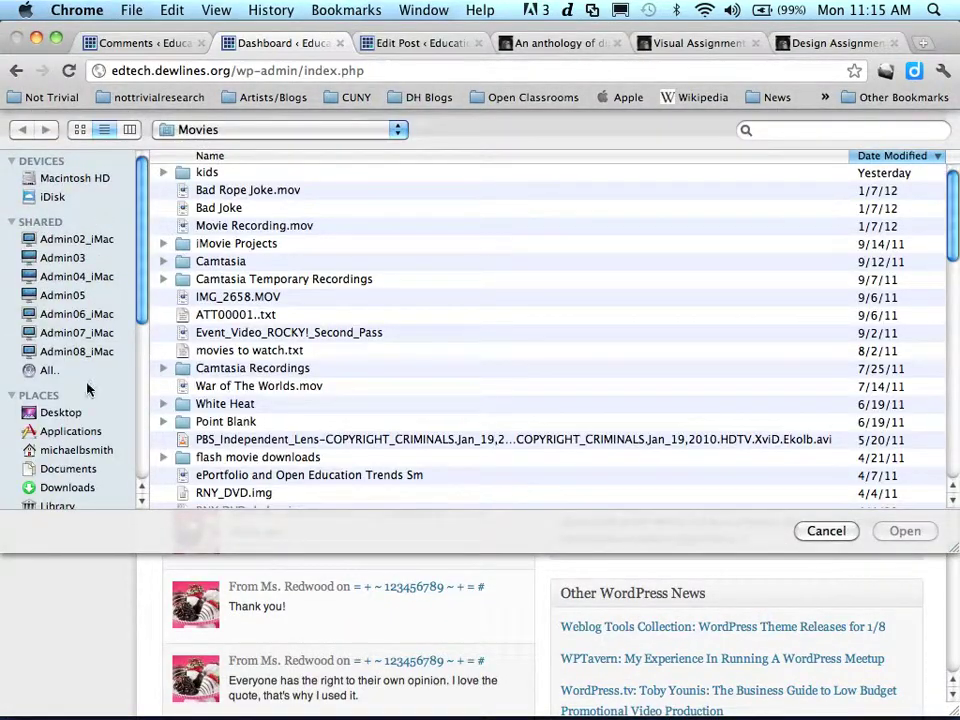
left_click(75, 416)
left_click(354, 172)
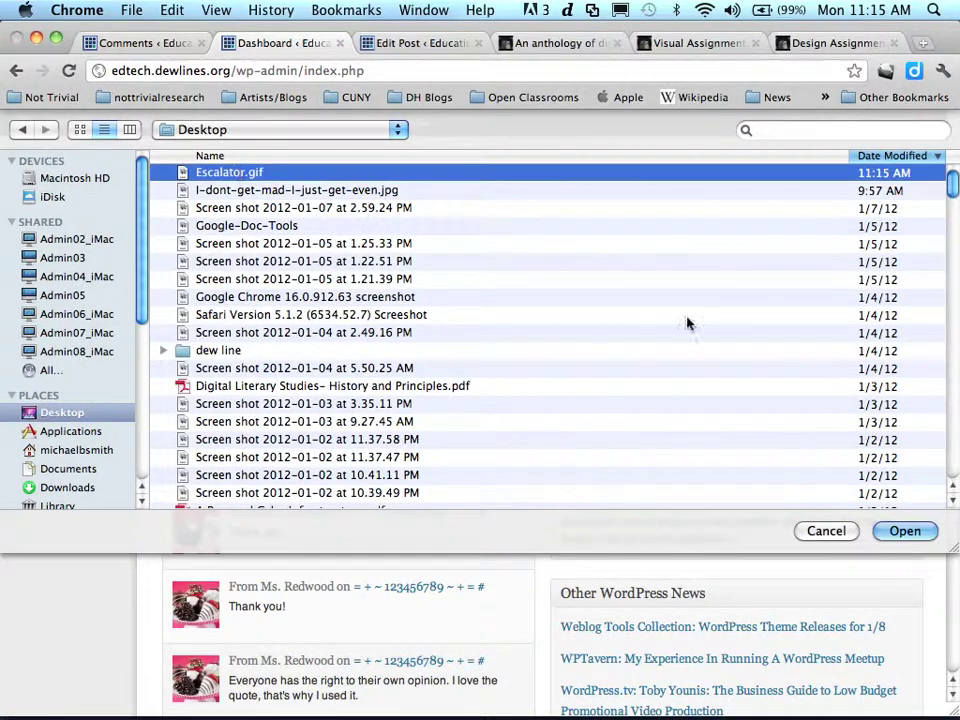
left_click(921, 531)
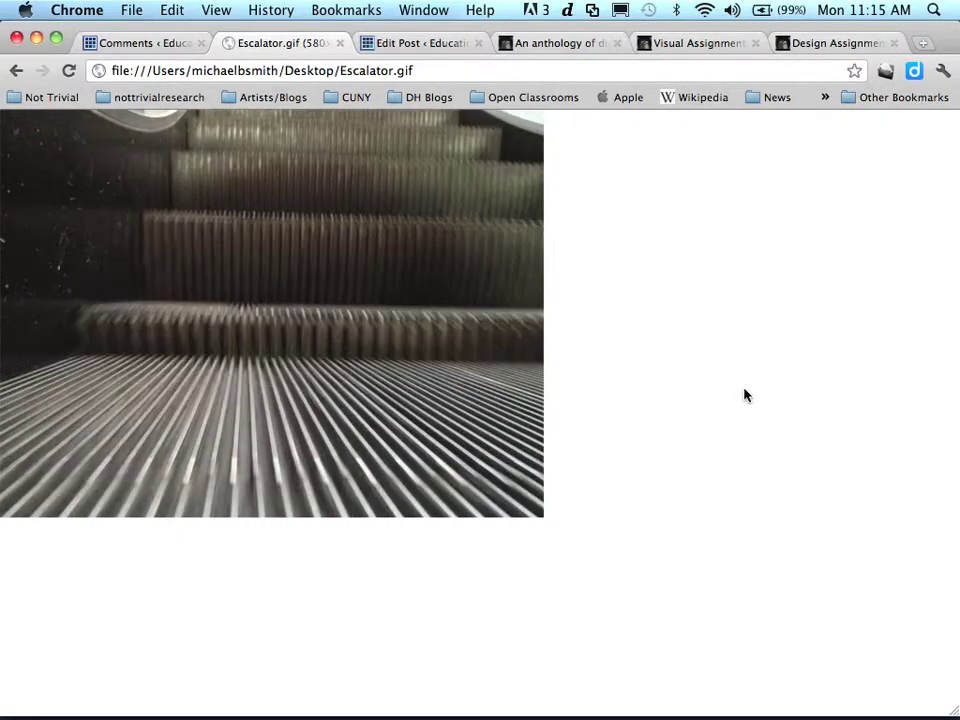
key("super+Tab")
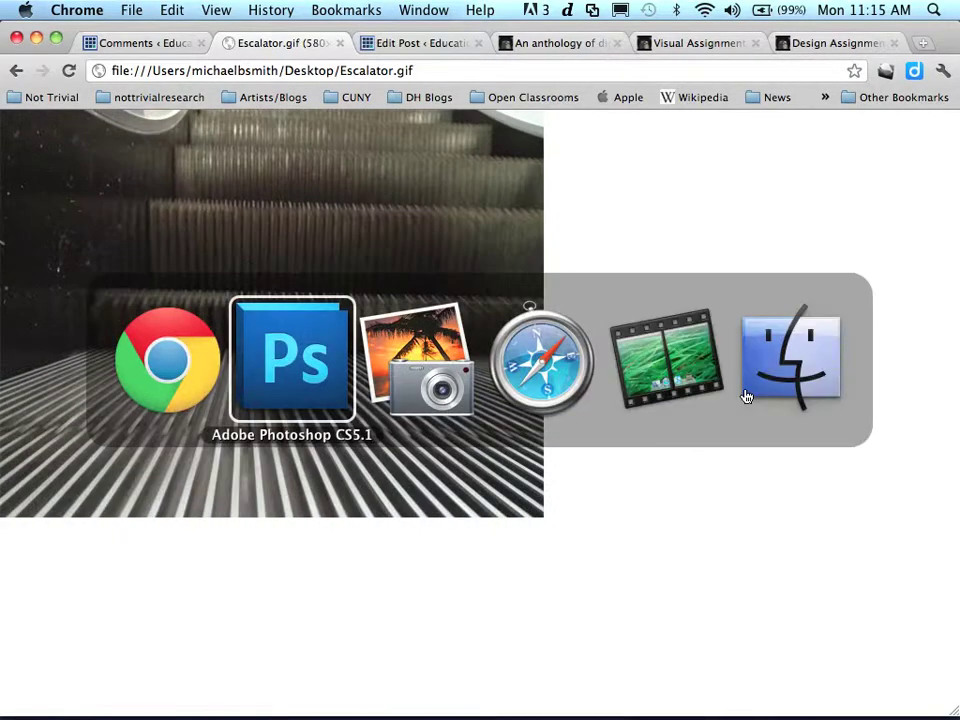
key("super+Tab")
key("super+Tab")
key("super+Tab")
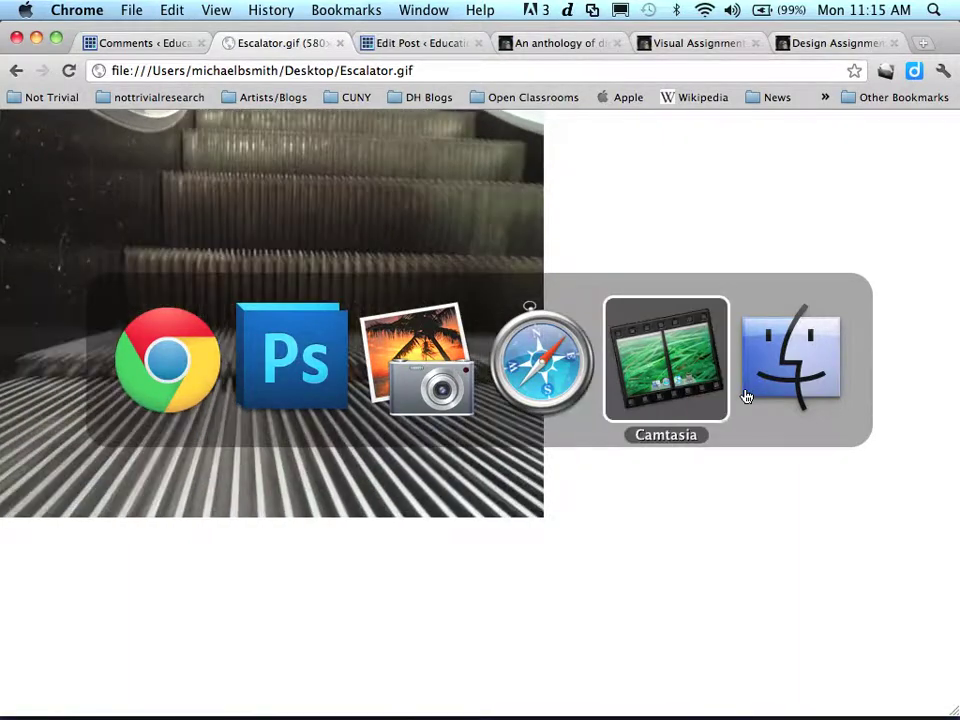